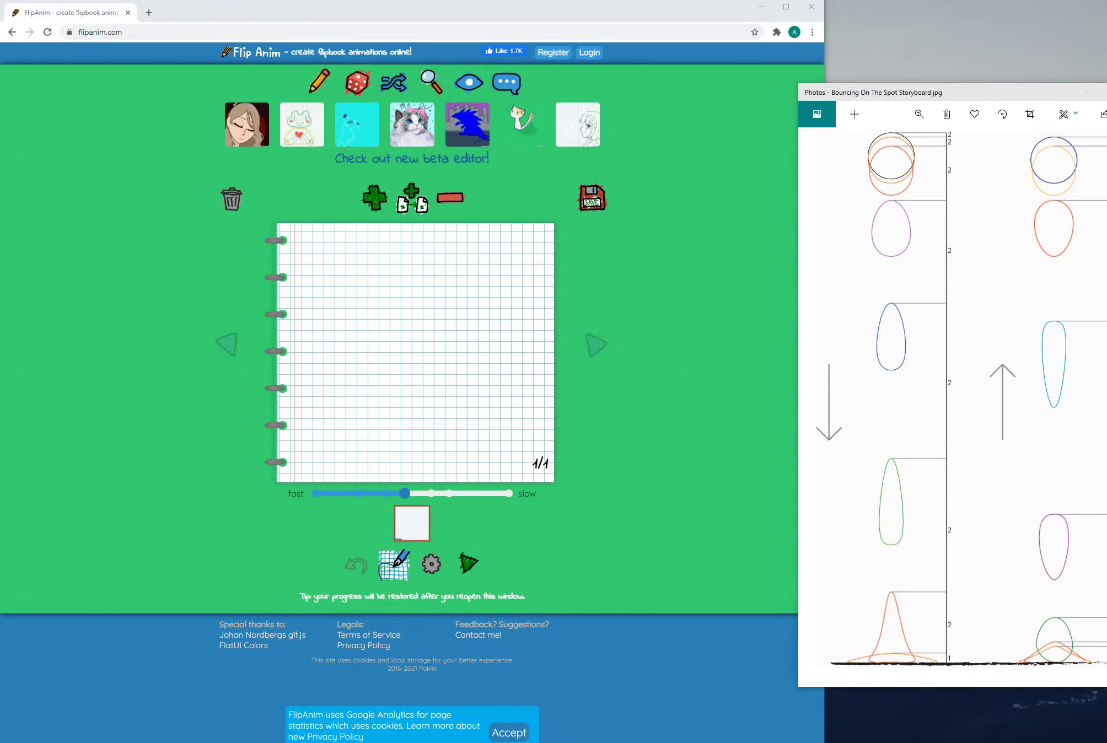
# - Shift the Bouncing On The Spot storyboard window slightly left beside the blank flipbook
pyautogui.moveTo(937, 92); pyautogui.dragTo(924, 88)
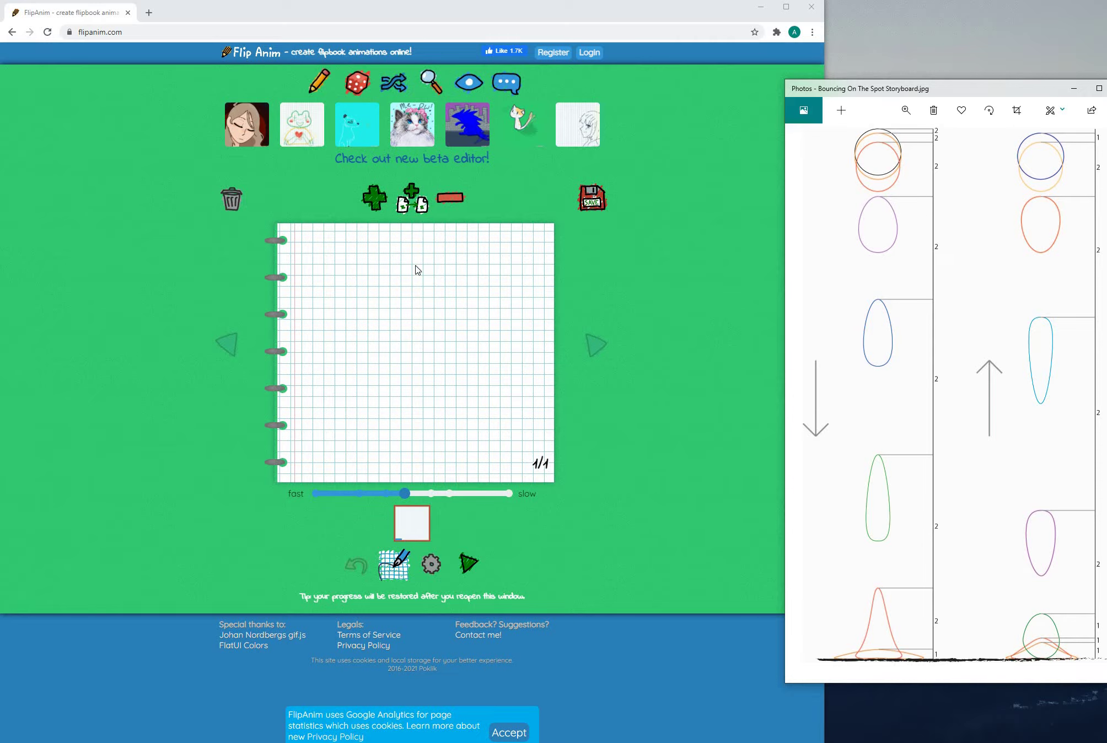
# - Draw the ball at top, middle and bottom across three frames, then preview the animation
pyautogui.click(415, 240)
pyautogui.moveTo(416, 240); pyautogui.dragTo(412, 269)
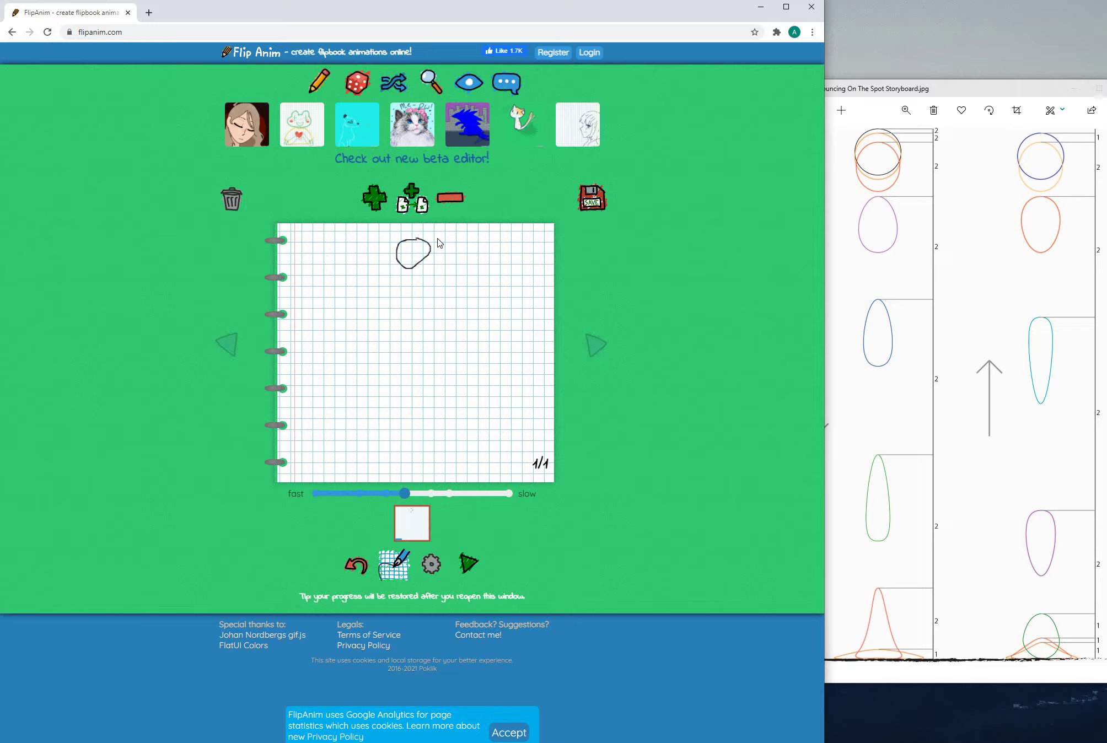
pyautogui.click(375, 206)
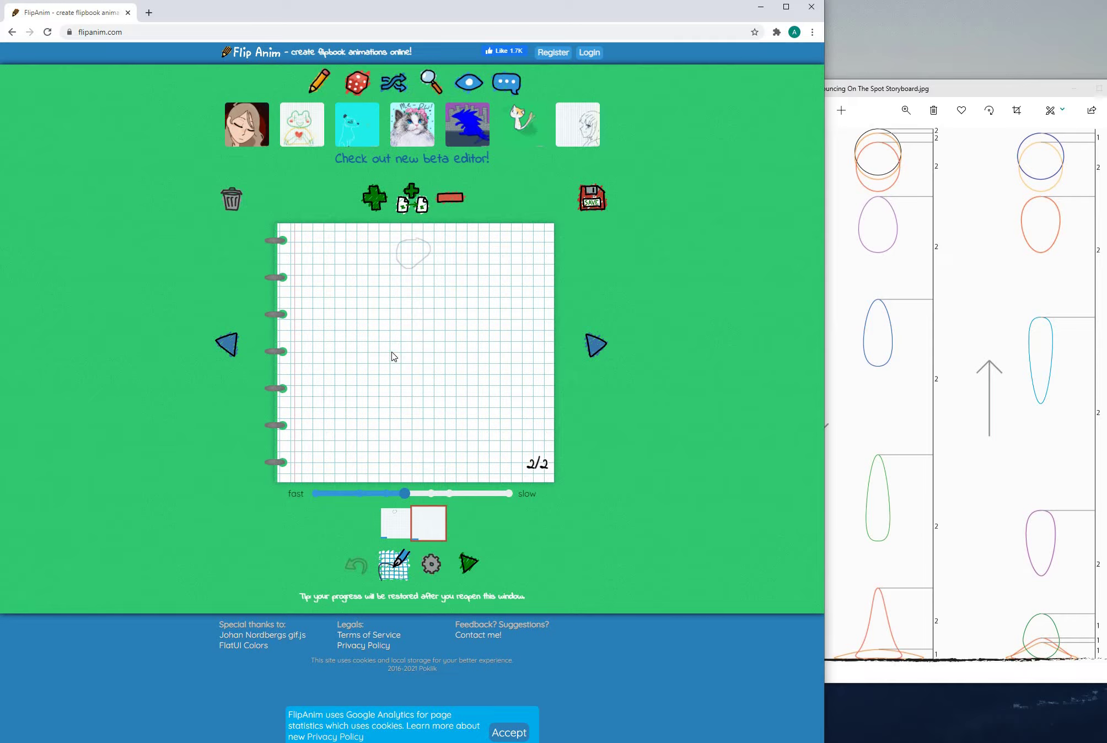
pyautogui.moveTo(423, 327)
pyautogui.mouseDown()
pyautogui.moveTo(392, 345)
pyautogui.moveTo(434, 334)
pyautogui.mouseUp()
pyautogui.click(383, 225)
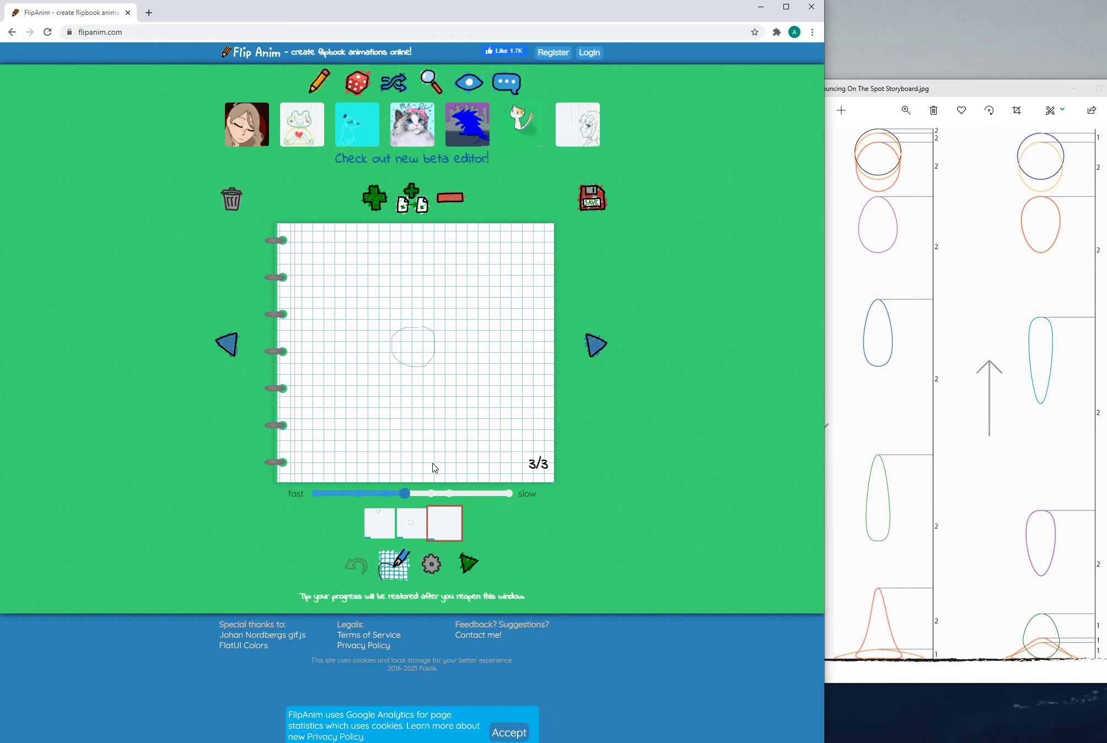
pyautogui.moveTo(429, 433)
pyautogui.mouseDown()
pyautogui.moveTo(399, 440)
pyautogui.moveTo(428, 463)
pyautogui.moveTo(435, 433)
pyautogui.mouseUp()
pyautogui.click(469, 565)
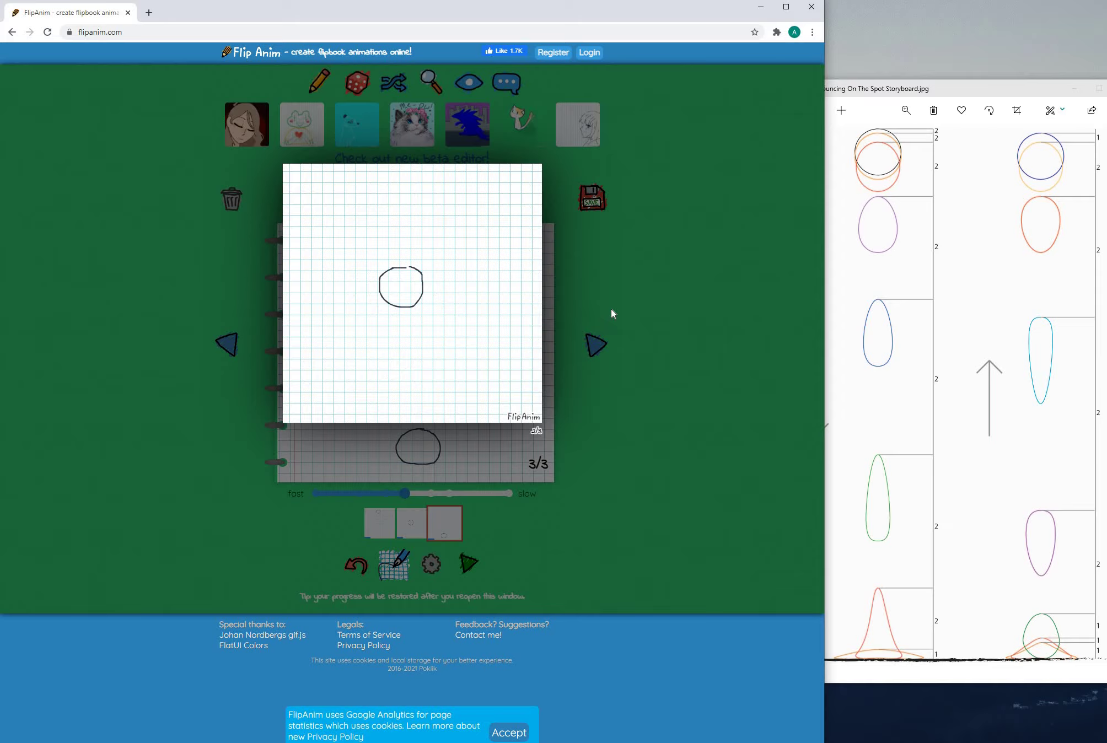
pyautogui.click(403, 329)
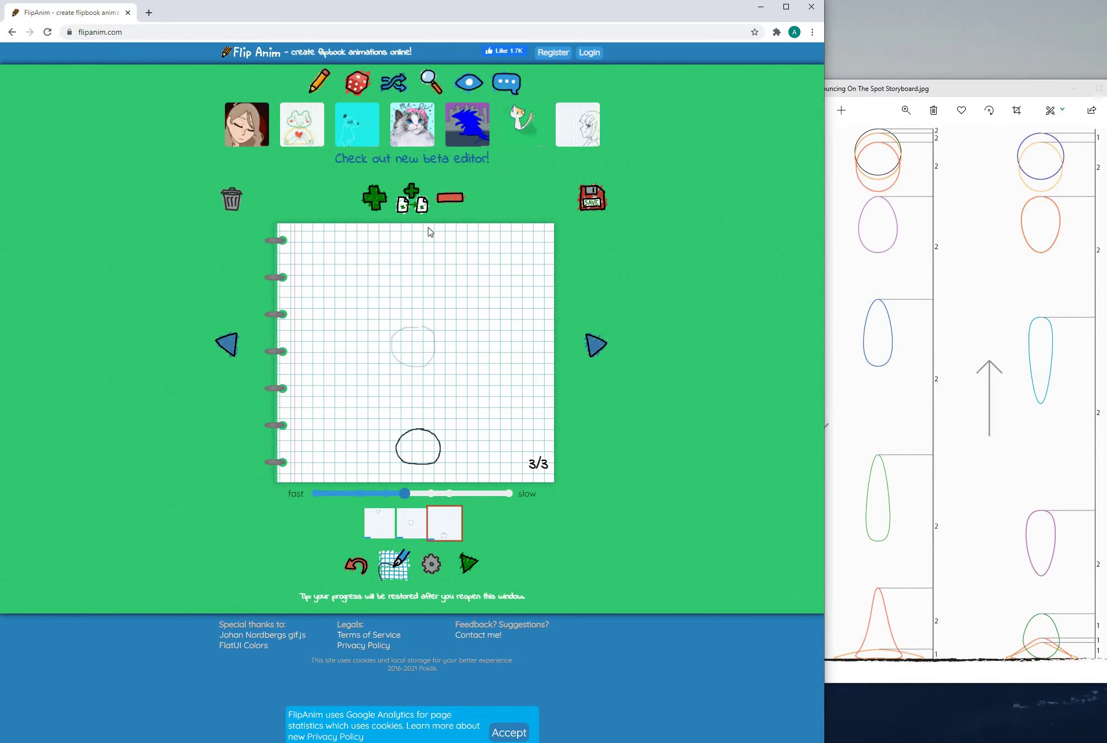
# - Delete frames 3 and 2, then duplicate the remaining frame and delete the copy
pyautogui.click(455, 200)
pyautogui.click(455, 200)
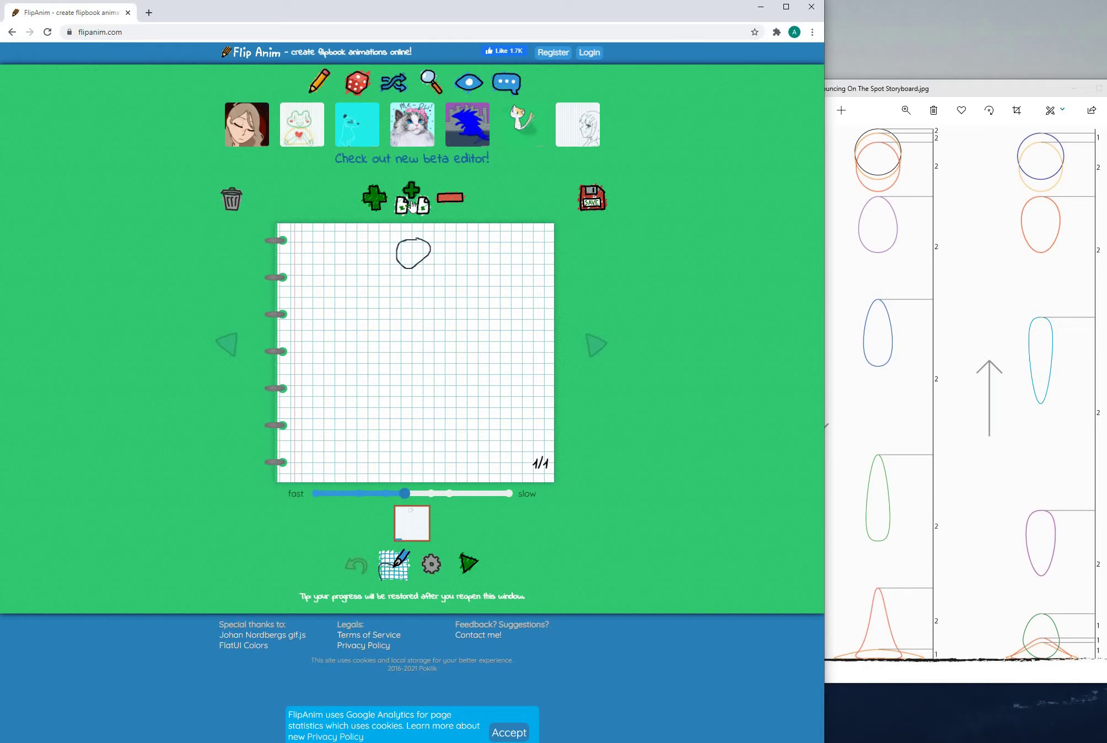
pyautogui.click(409, 199)
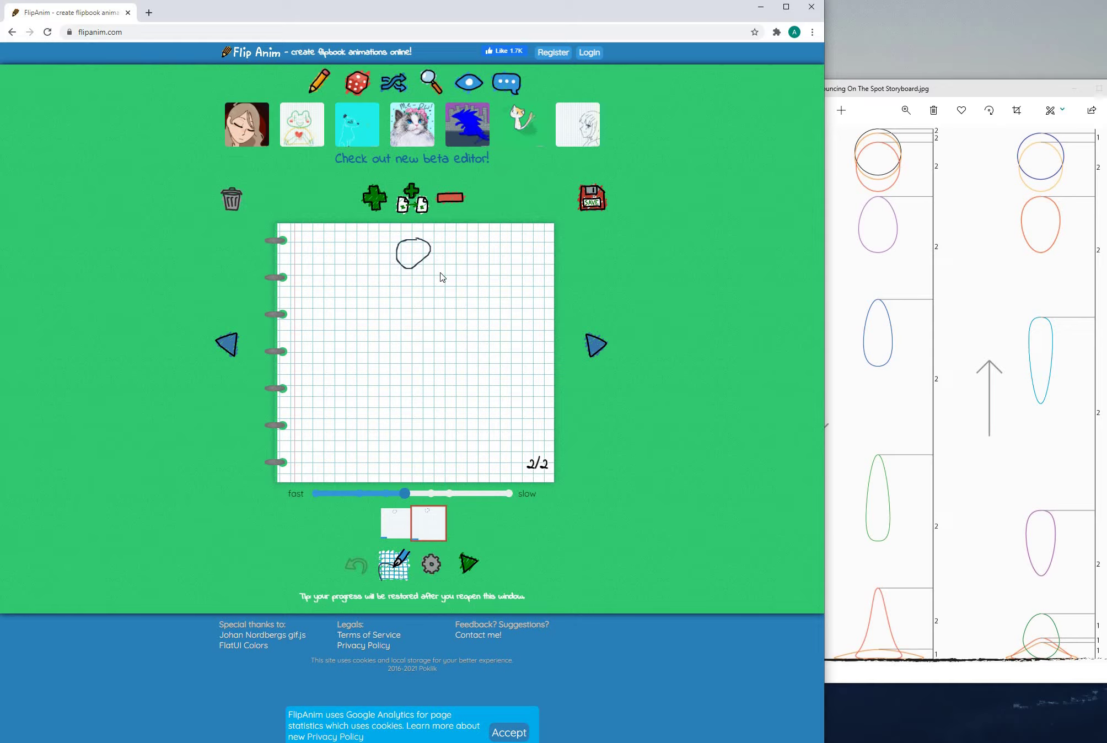
pyautogui.click(450, 199)
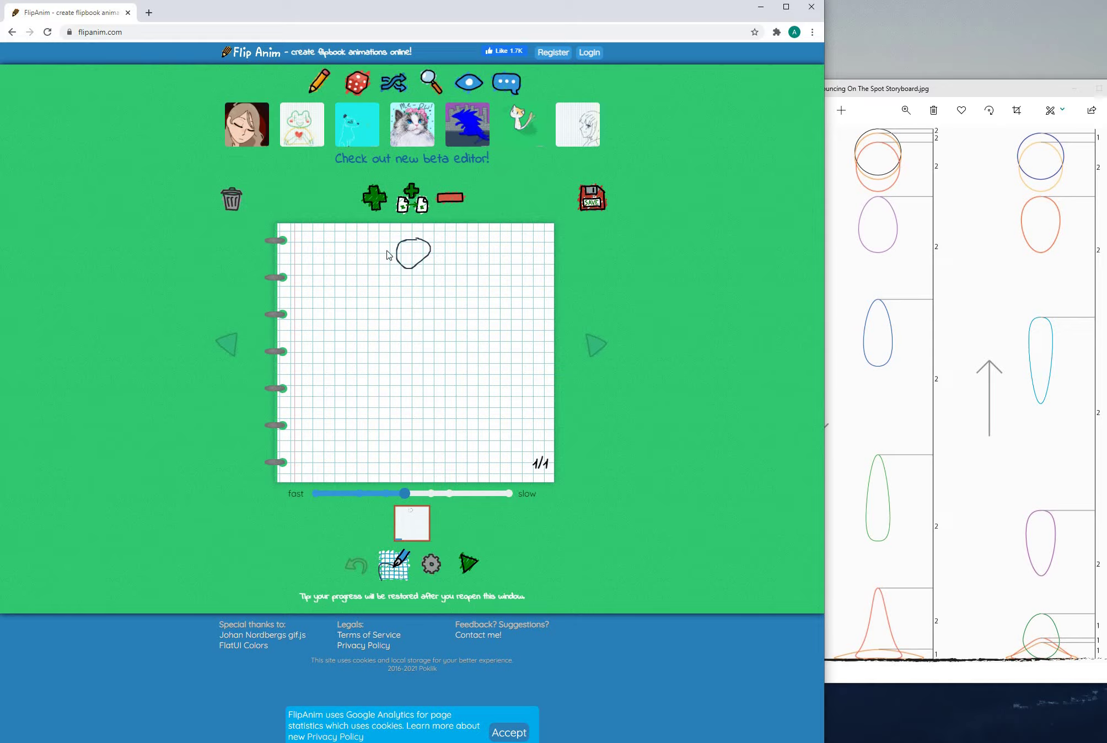
# - Open and close the settings panel, then erase the ball outline from the only frame
pyautogui.click(433, 573)
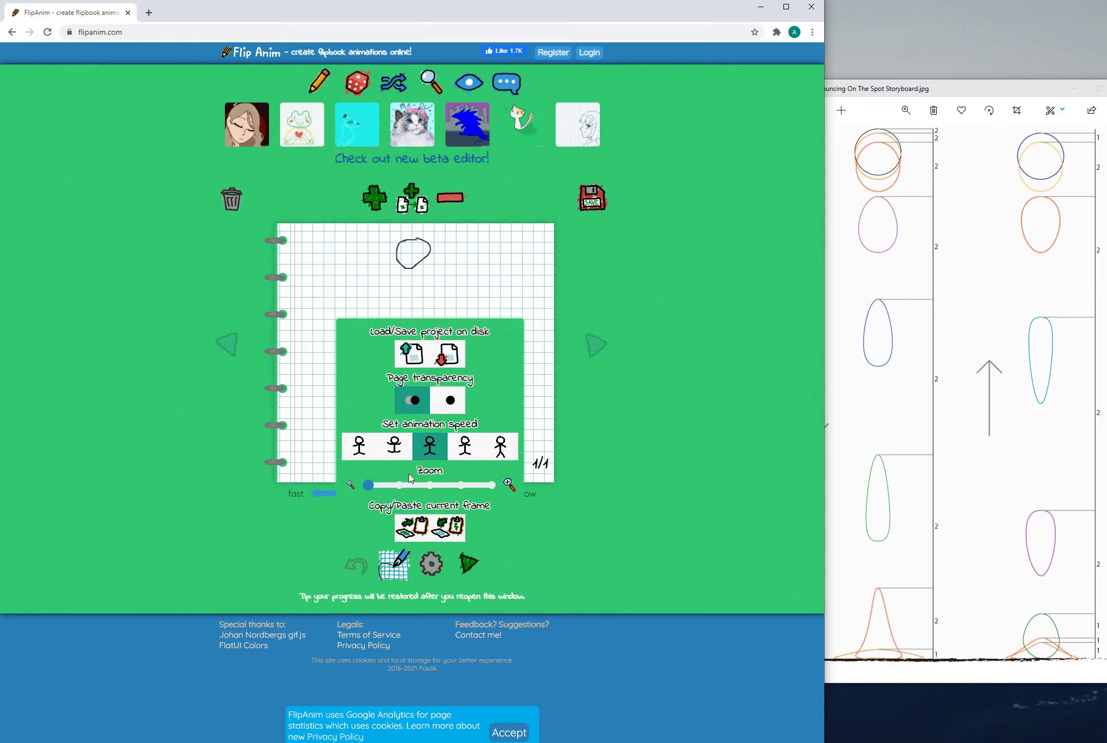
pyautogui.click(406, 278)
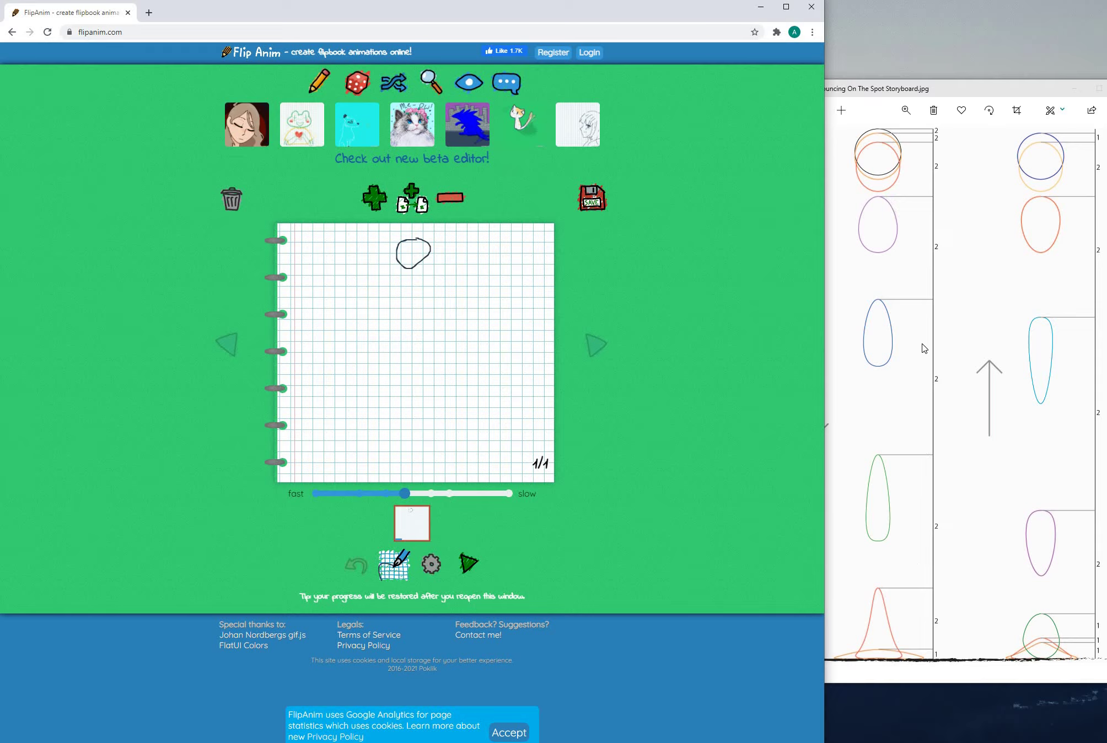
pyautogui.moveTo(425, 227)
pyautogui.mouseDown()
pyautogui.moveTo(430, 250)
pyautogui.moveTo(401, 249)
pyautogui.mouseUp()
pyautogui.moveTo(472, 252); pyautogui.dragTo(396, 265)
pyautogui.moveTo(490, 245); pyautogui.dragTo(374, 284)
pyautogui.moveTo(448, 263)
pyautogui.mouseDown()
pyautogui.moveTo(346, 263)
pyautogui.moveTo(423, 230)
pyautogui.moveTo(479, 224)
pyautogui.moveTo(305, 275)
pyautogui.moveTo(360, 275)
pyautogui.moveTo(391, 241)
pyautogui.moveTo(360, 269)
pyautogui.moveTo(395, 254)
pyautogui.mouseUp()
pyautogui.moveTo(434, 255)
pyautogui.mouseDown()
pyautogui.moveTo(395, 256)
pyautogui.moveTo(405, 235)
pyautogui.moveTo(372, 257)
pyautogui.moveTo(411, 247)
pyautogui.moveTo(392, 245)
pyautogui.moveTo(407, 237)
pyautogui.moveTo(391, 243)
pyautogui.moveTo(445, 256)
pyautogui.mouseUp()
# - Zoom the page in four levels, scroll to the canvas, and bring the storyboard forward
pyautogui.hotkey('ctrl', '+')
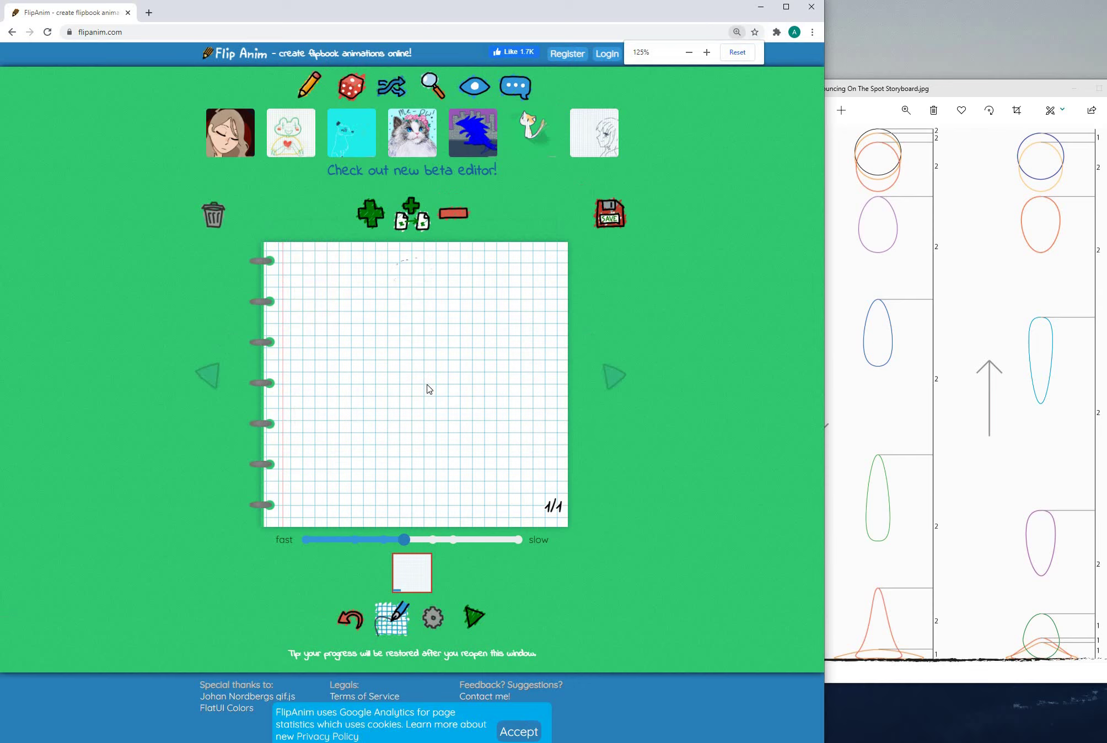
pyautogui.hotkey('ctrl', '+')
pyautogui.hotkey('ctrl', '+')
pyautogui.scroll(-2, 408, 290)
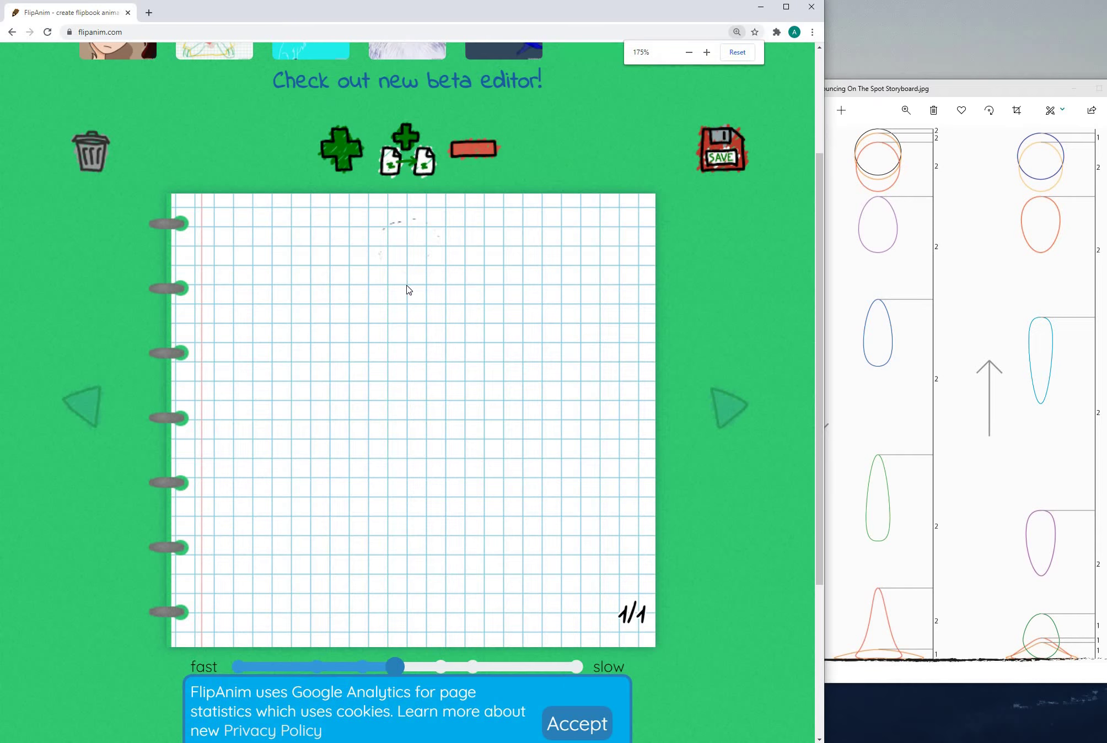
pyautogui.hotkey('ctrl', '+')
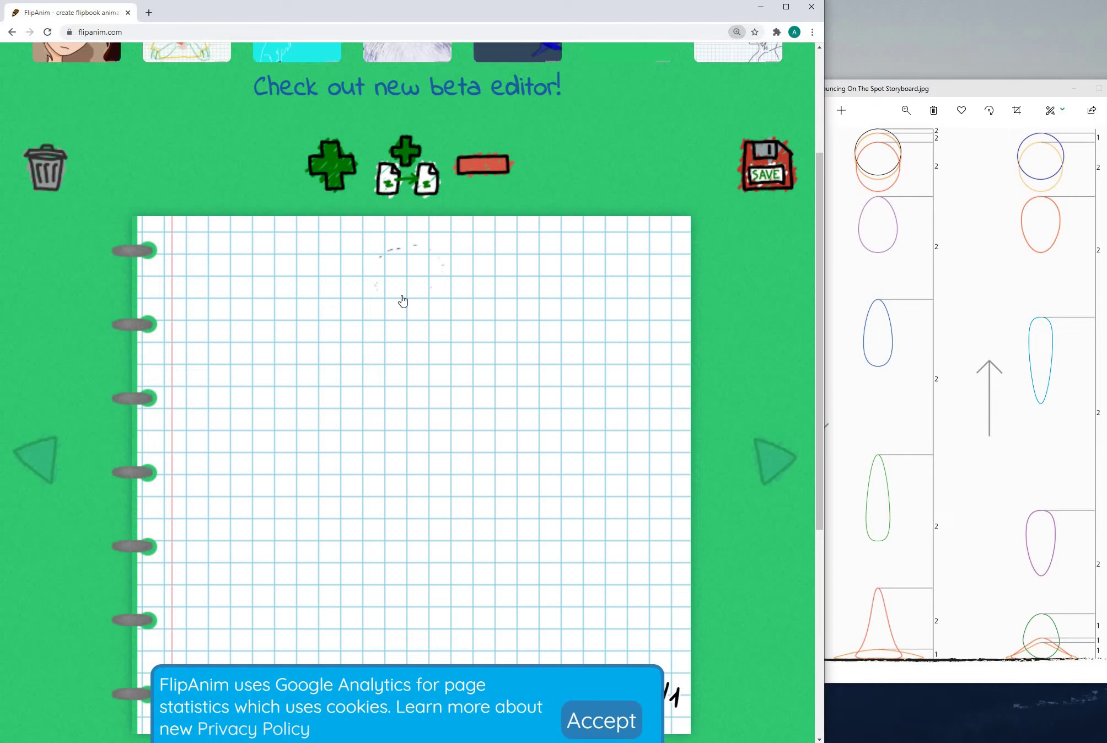
pyautogui.hotkey('ctrl', '+')
pyautogui.scroll(-3, 529, 552)
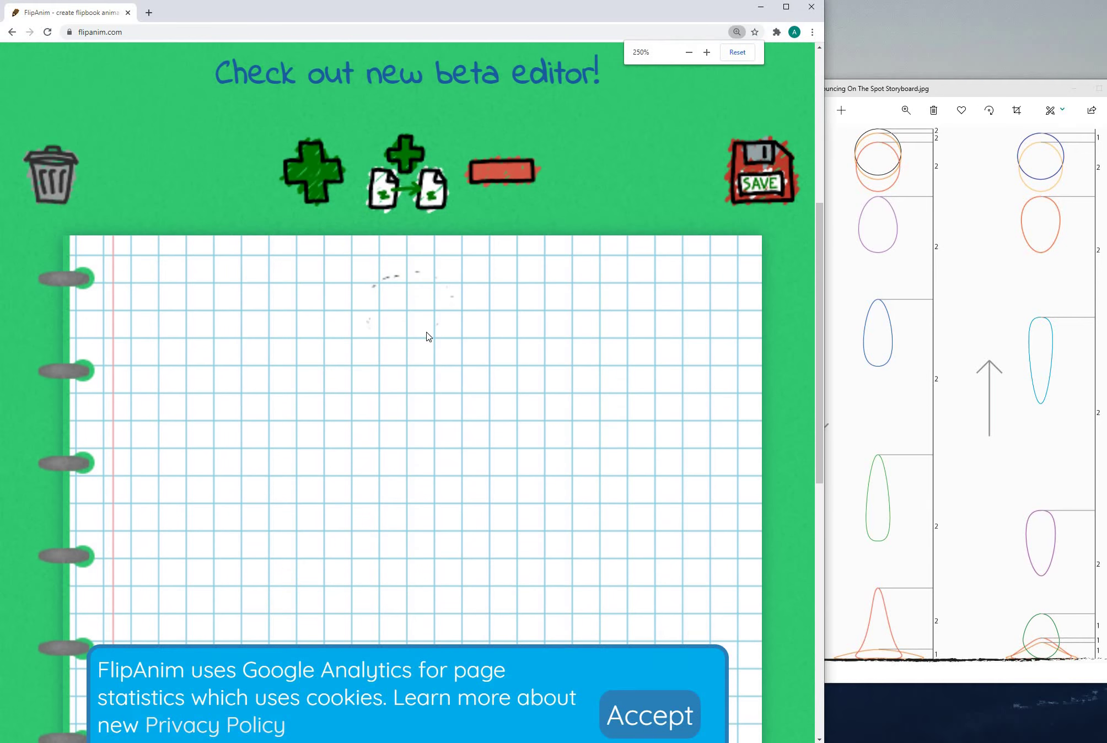
pyautogui.scroll(-1, 418, 266)
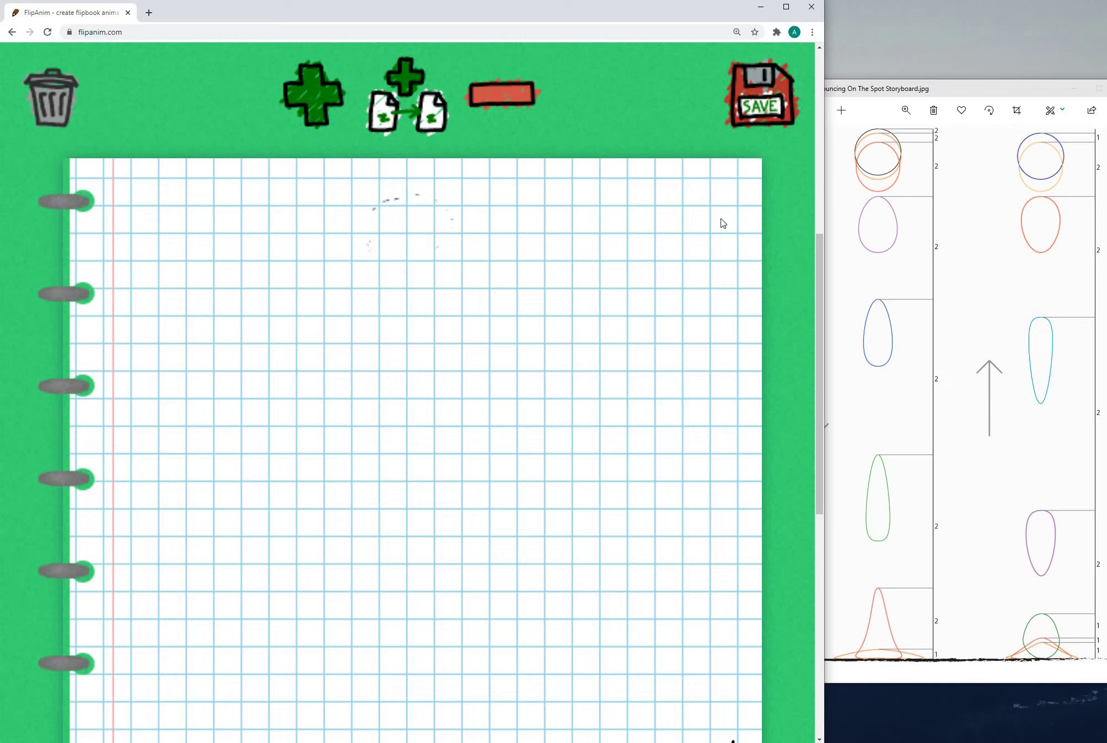
pyautogui.click(885, 128)
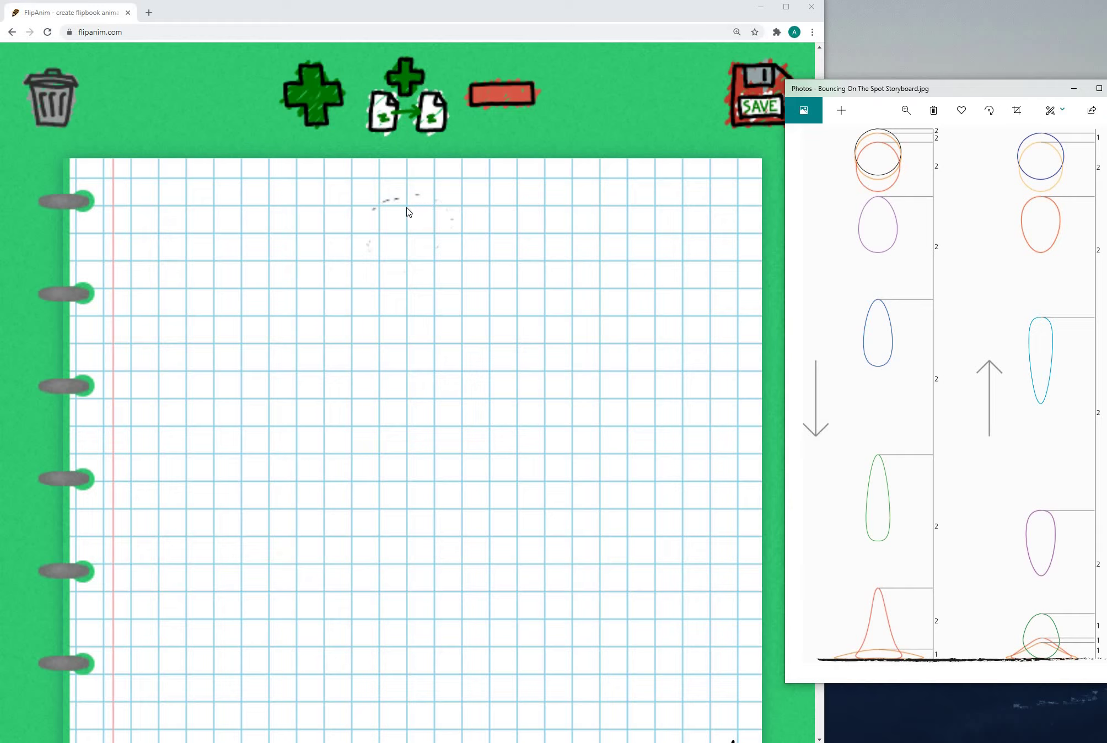
# - Trace the top ball on frame 1, add a frame, and trace the ball slightly lower
pyautogui.moveTo(402, 214)
pyautogui.mouseDown()
pyautogui.moveTo(382, 242)
pyautogui.moveTo(408, 257)
pyautogui.moveTo(439, 233)
pyautogui.moveTo(407, 207)
pyautogui.moveTo(380, 223)
pyautogui.moveTo(387, 251)
pyautogui.moveTo(430, 243)
pyautogui.moveTo(411, 205)
pyautogui.mouseUp()
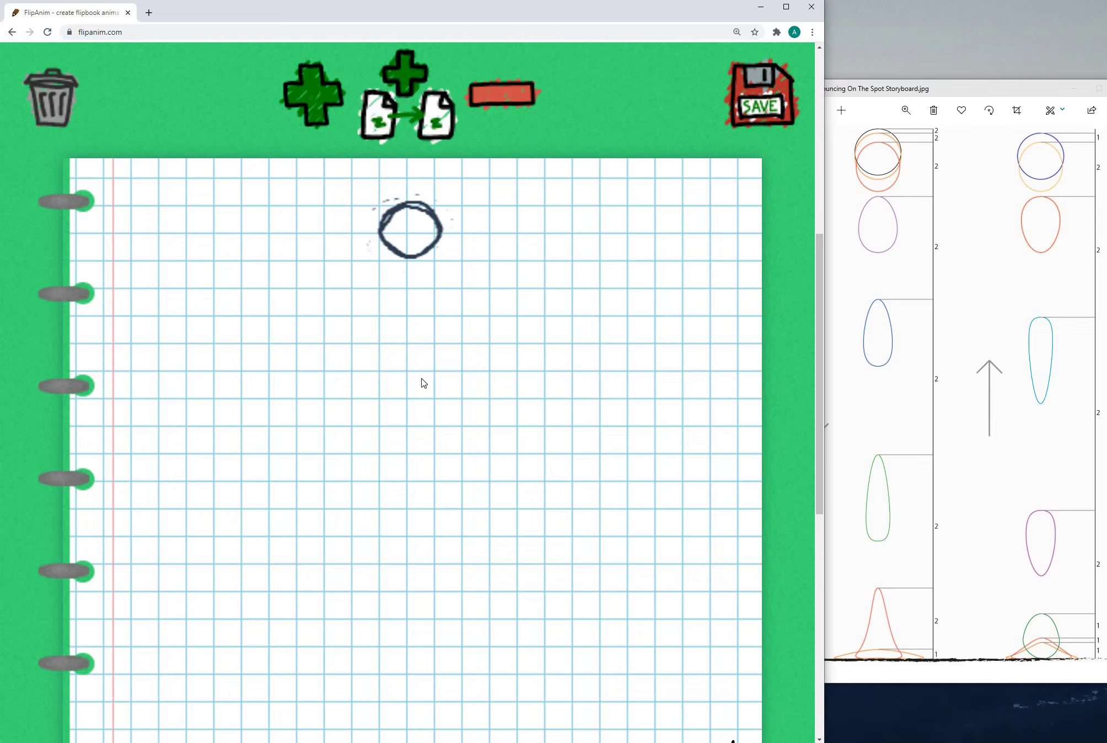
pyautogui.press('Right')
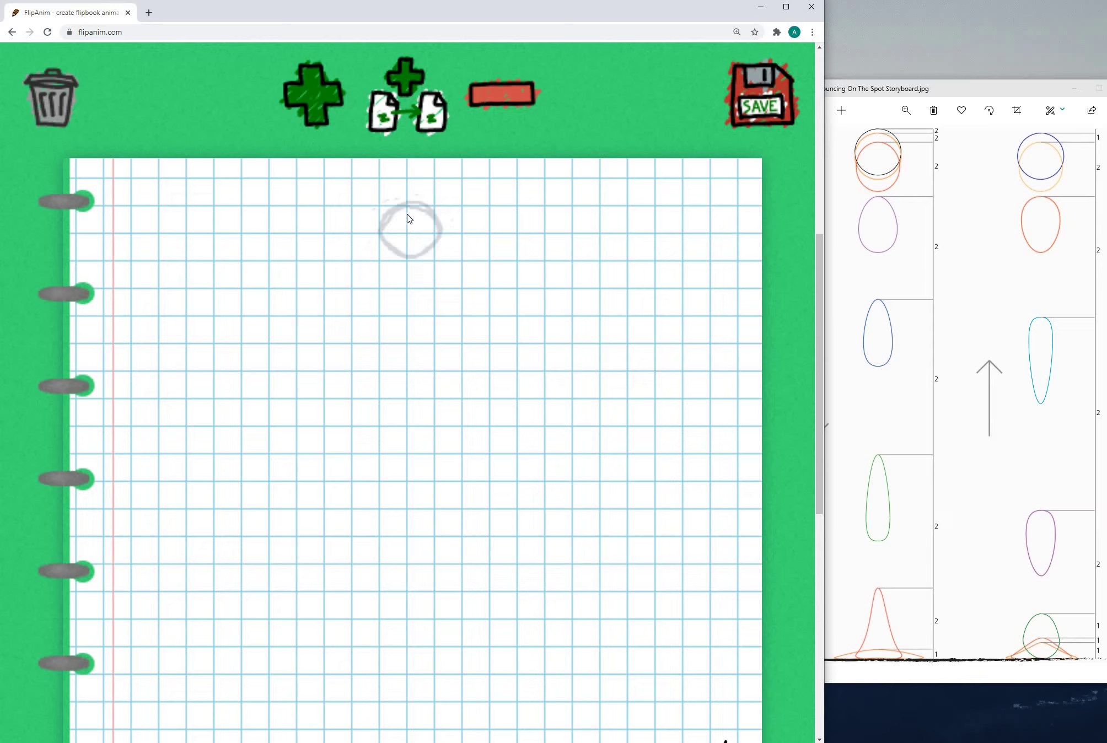
pyautogui.moveTo(400, 224)
pyautogui.mouseDown()
pyautogui.moveTo(383, 232)
pyautogui.moveTo(388, 267)
pyautogui.moveTo(433, 264)
pyautogui.mouseUp()
pyautogui.moveTo(433, 234)
pyautogui.mouseDown()
pyautogui.moveTo(419, 215)
pyautogui.moveTo(383, 224)
pyautogui.moveTo(374, 242)
pyautogui.moveTo(410, 270)
pyautogui.moveTo(434, 248)
pyautogui.moveTo(425, 224)
pyautogui.moveTo(381, 229)
pyautogui.mouseUp()
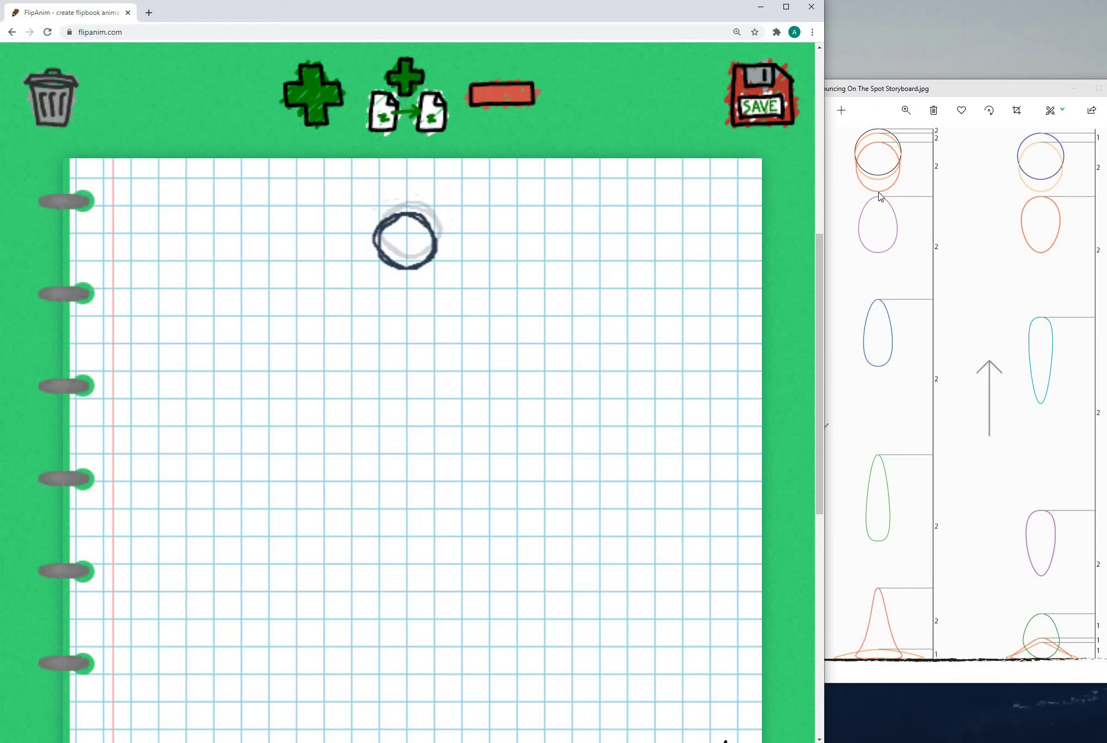
# - Add page 4 and draw a narrower egg-shaped ball below the onion skin
pyautogui.click(295, 99)
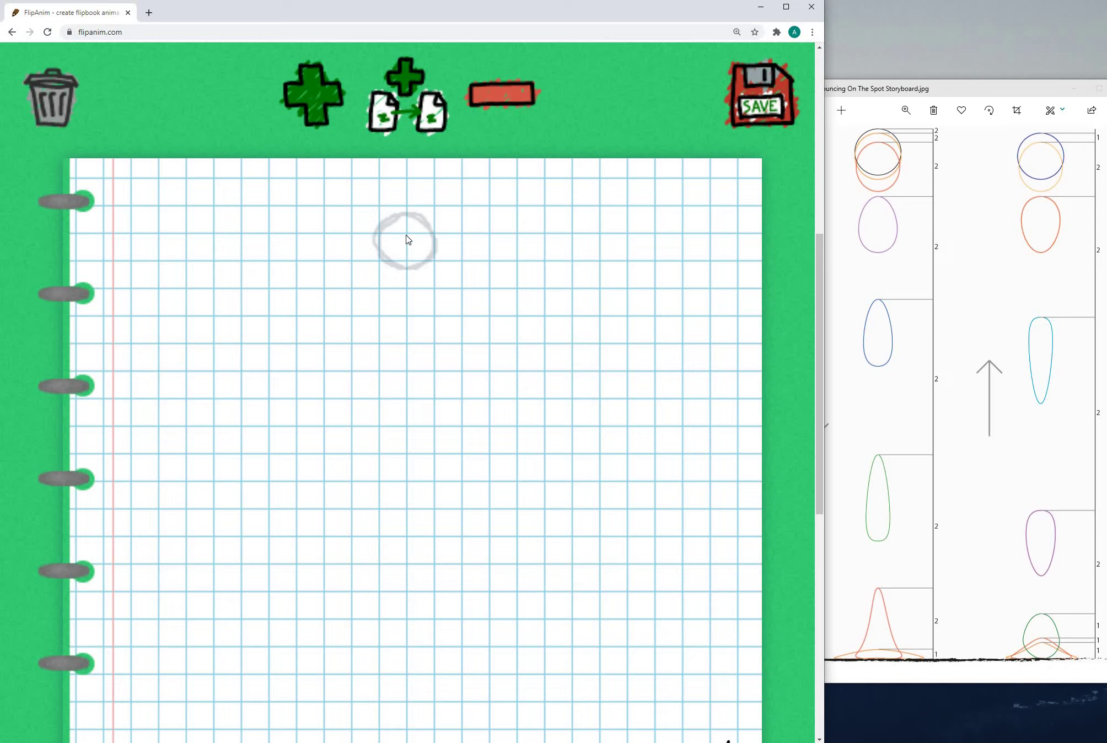
pyautogui.moveTo(390, 263)
pyautogui.mouseDown()
pyautogui.moveTo(382, 284)
pyautogui.moveTo(403, 299)
pyautogui.mouseUp()
pyautogui.moveTo(428, 253)
pyautogui.mouseDown()
pyautogui.moveTo(430, 287)
pyautogui.moveTo(428, 251)
pyautogui.moveTo(402, 231)
pyautogui.moveTo(431, 296)
pyautogui.moveTo(430, 252)
pyautogui.moveTo(397, 243)
pyautogui.moveTo(433, 259)
pyautogui.moveTo(415, 234)
pyautogui.mouseUp()
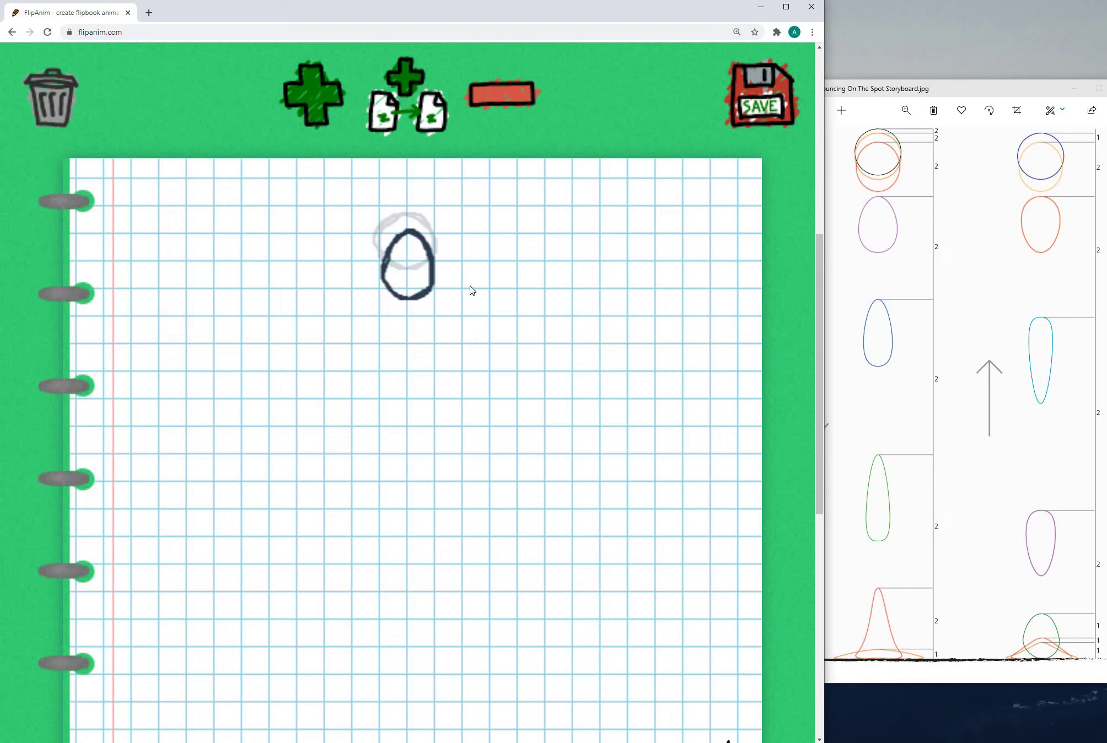
# - Add page 5 and start sketching a lower ball shape
pyautogui.click(314, 103)
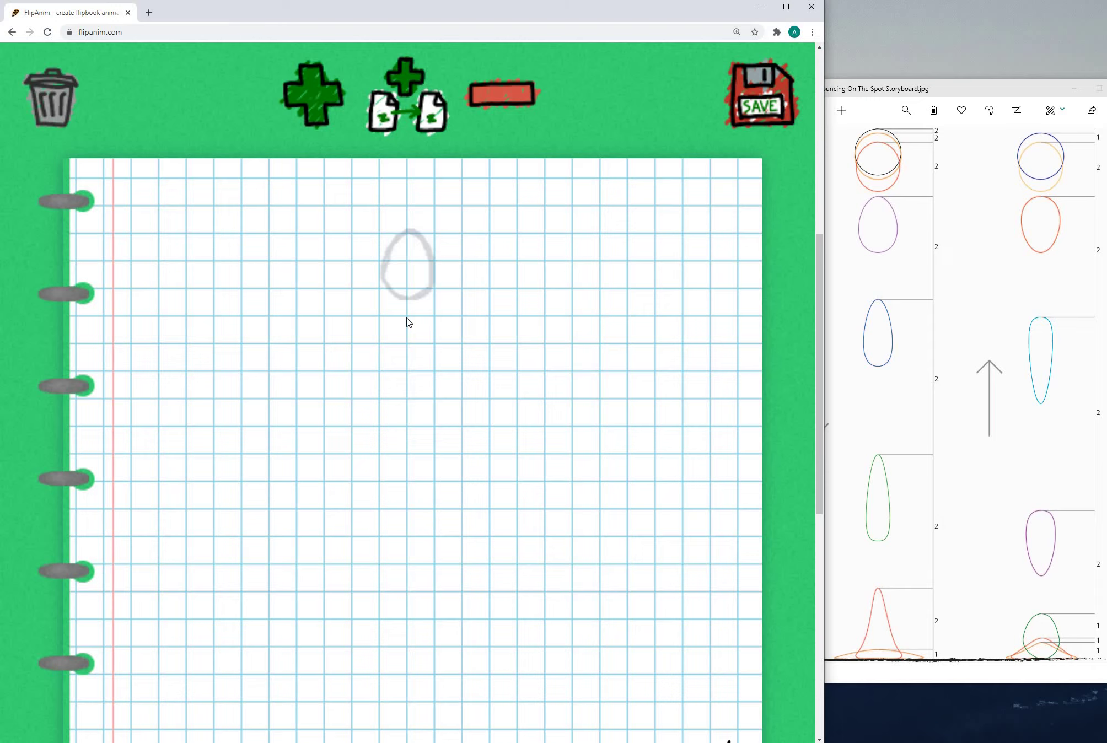
pyautogui.moveTo(407, 316)
pyautogui.mouseDown()
pyautogui.moveTo(393, 325)
pyautogui.moveTo(382, 375)
pyautogui.moveTo(408, 390)
pyautogui.moveTo(423, 372)
pyautogui.moveTo(415, 329)
pyautogui.moveTo(396, 326)
pyautogui.moveTo(407, 393)
pyautogui.moveTo(427, 353)
pyautogui.mouseUp()
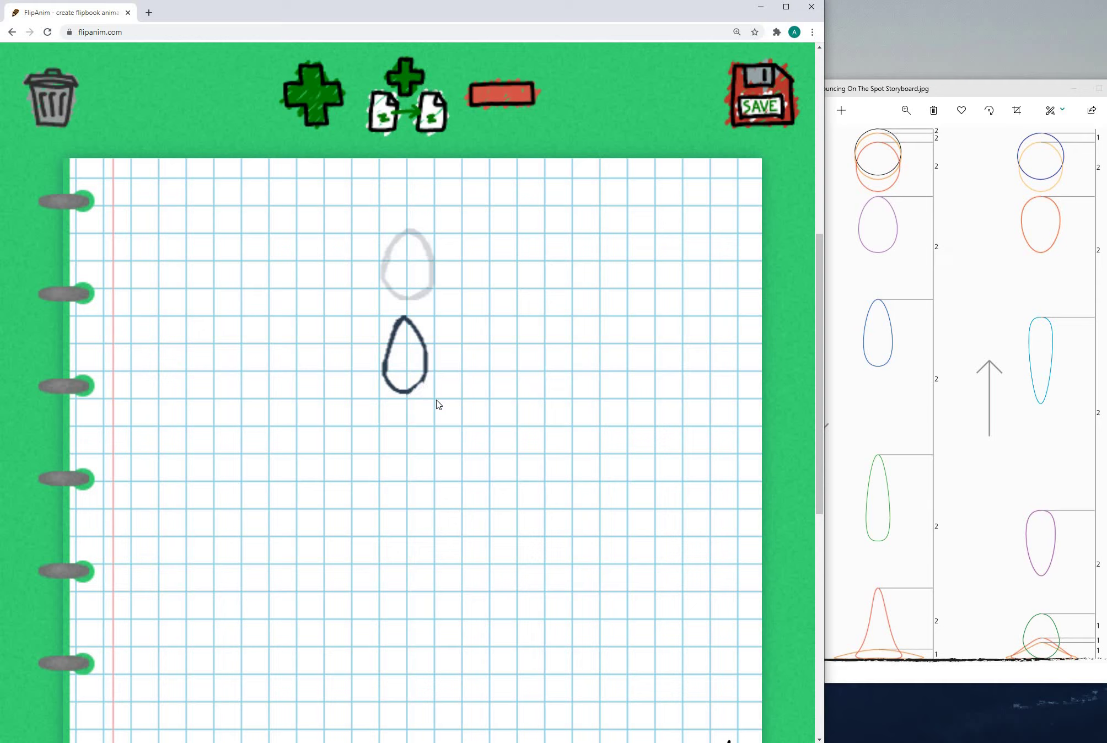
pyautogui.scroll(-2, 462, 370)
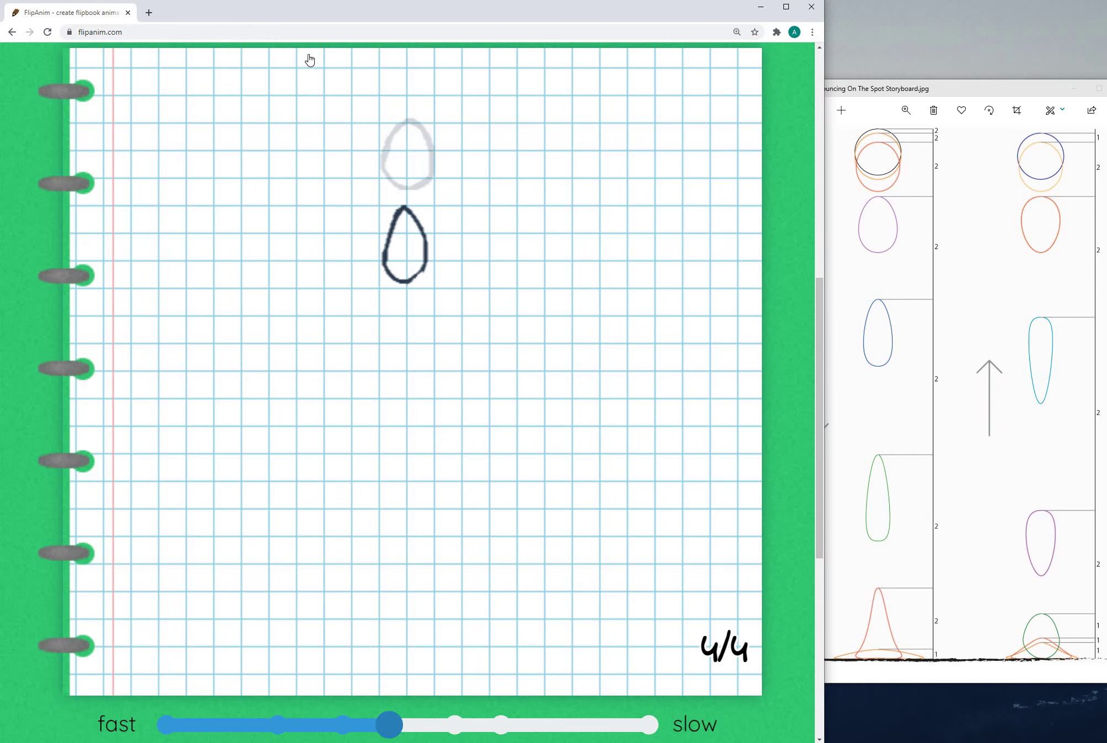
pyautogui.scroll(1, 386, 165)
# - Draw a tall, narrow stretched oval on page 5 below the onion-skin egg
pyautogui.press('Right')
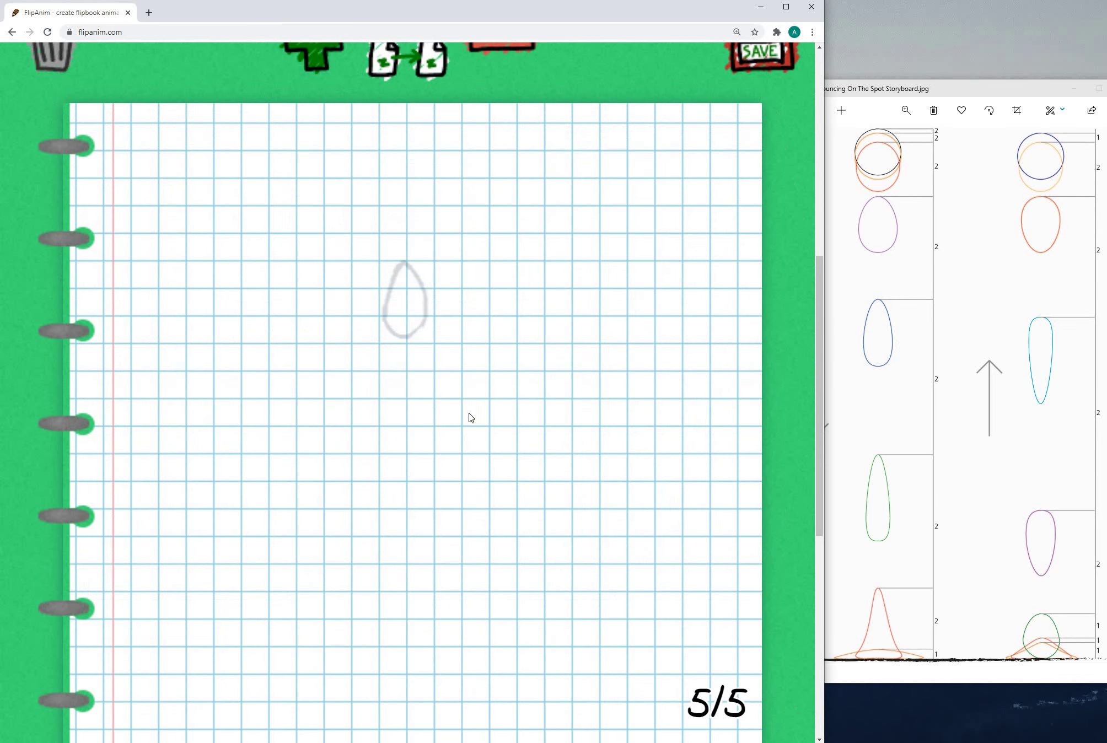
pyautogui.scroll(-2, 429, 346)
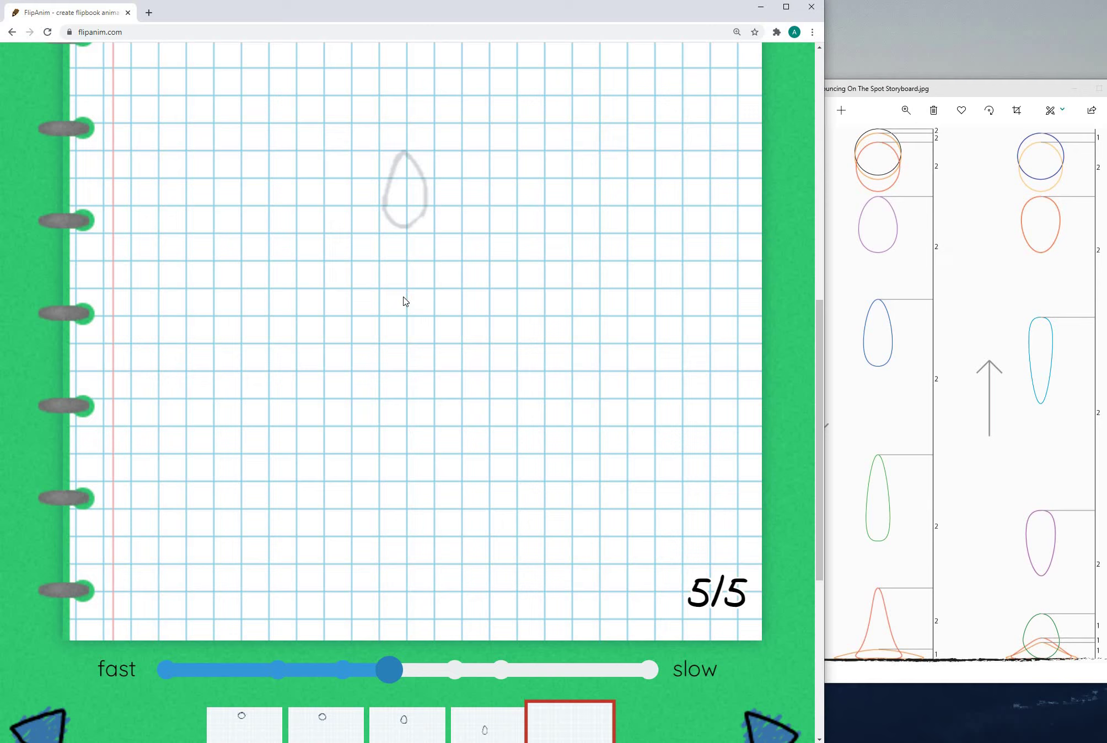
pyautogui.moveTo(408, 287)
pyautogui.mouseDown()
pyautogui.moveTo(392, 345)
pyautogui.moveTo(413, 364)
pyautogui.moveTo(423, 331)
pyautogui.moveTo(410, 372)
pyautogui.moveTo(430, 331)
pyautogui.moveTo(412, 291)
pyautogui.moveTo(429, 351)
pyautogui.mouseUp()
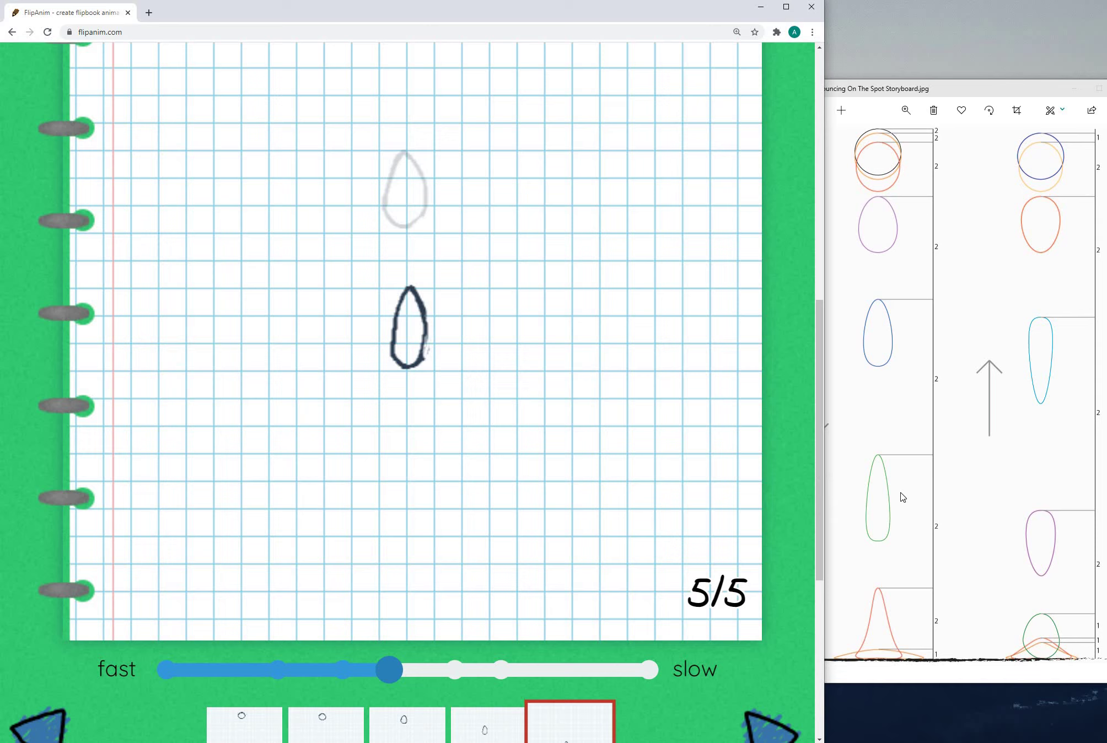
pyautogui.scroll(3, 325, 121)
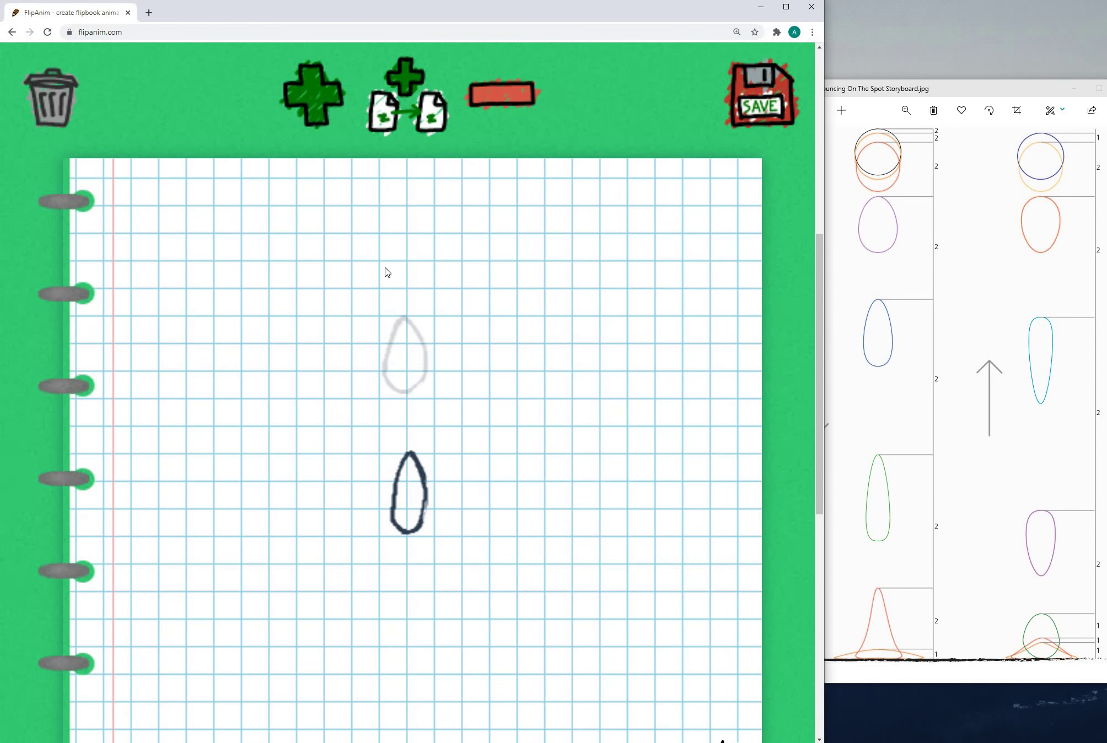
# - Add page 6 and zoom the browser out one level to fit the sheet
pyautogui.click(313, 93)
pyautogui.scroll(-5, 444, 382)
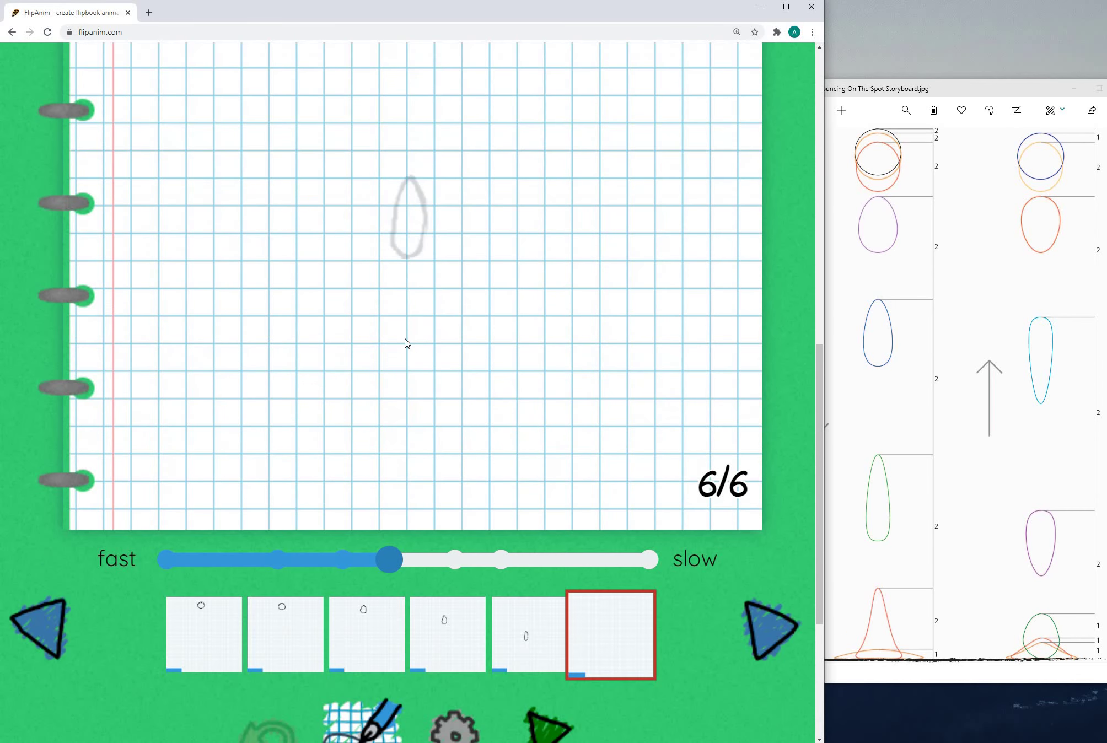
pyautogui.scroll(3, 441, 375)
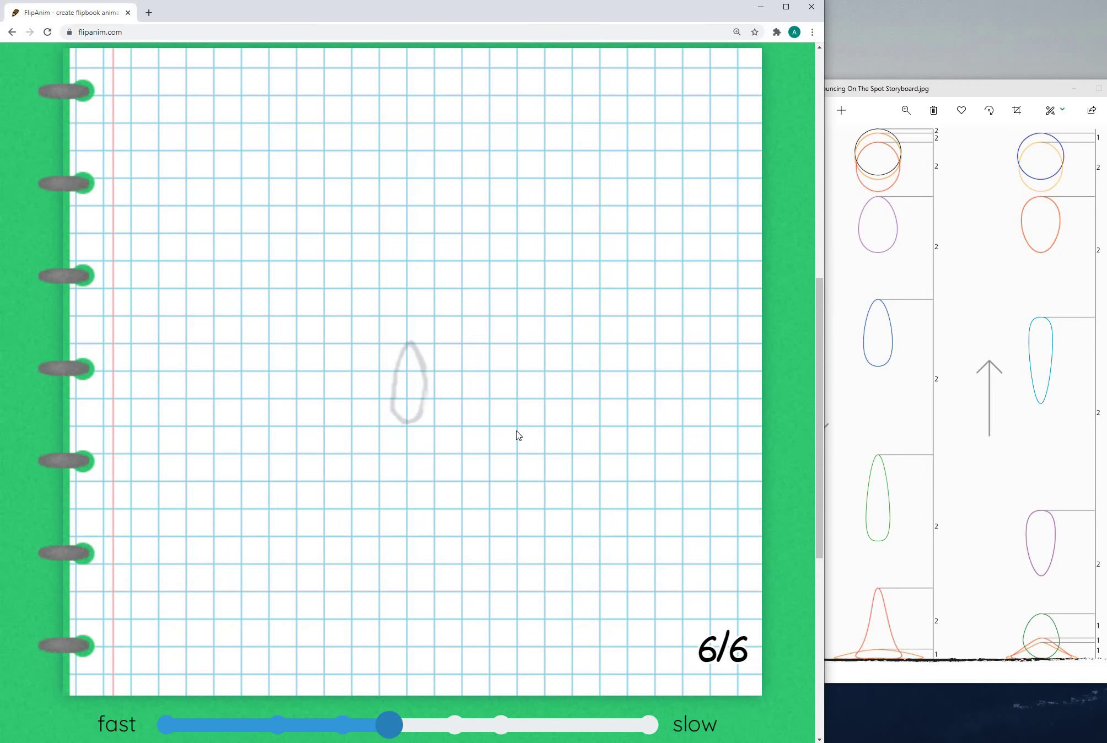
pyautogui.hotkey('ctrl', '-')
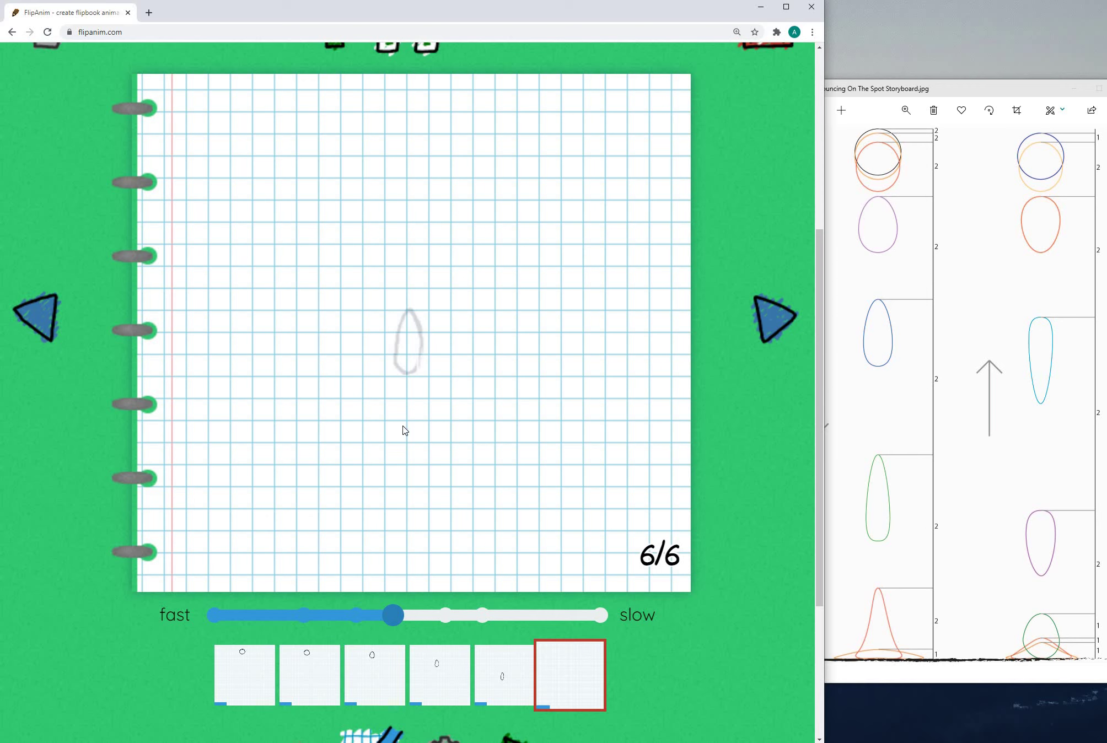
# - Draw a thin stretched ball on page 6 below page 5's outline, undoing two attempts
pyautogui.moveTo(398, 454)
pyautogui.mouseDown()
pyautogui.moveTo(391, 492)
pyautogui.moveTo(416, 513)
pyautogui.moveTo(430, 447)
pyautogui.moveTo(408, 417)
pyautogui.mouseUp()
pyautogui.hotkey('ctrl', 'z')
pyautogui.moveTo(403, 429); pyautogui.dragTo(398, 449)
pyautogui.moveTo(410, 508)
pyautogui.mouseDown()
pyautogui.moveTo(417, 433)
pyautogui.moveTo(405, 421)
pyautogui.moveTo(420, 458)
pyautogui.moveTo(407, 418)
pyautogui.moveTo(399, 505)
pyautogui.mouseUp()
pyautogui.hotkey('ctrl', 'z')
pyautogui.moveTo(412, 422)
pyautogui.mouseDown()
pyautogui.moveTo(439, 503)
pyautogui.moveTo(425, 544)
pyautogui.moveTo(394, 502)
pyautogui.mouseUp()
# - Add page 7 and draw a long spiky shape reaching the sheet's bottom edge
pyautogui.scroll(1, 437, 487)
pyautogui.press('Right')
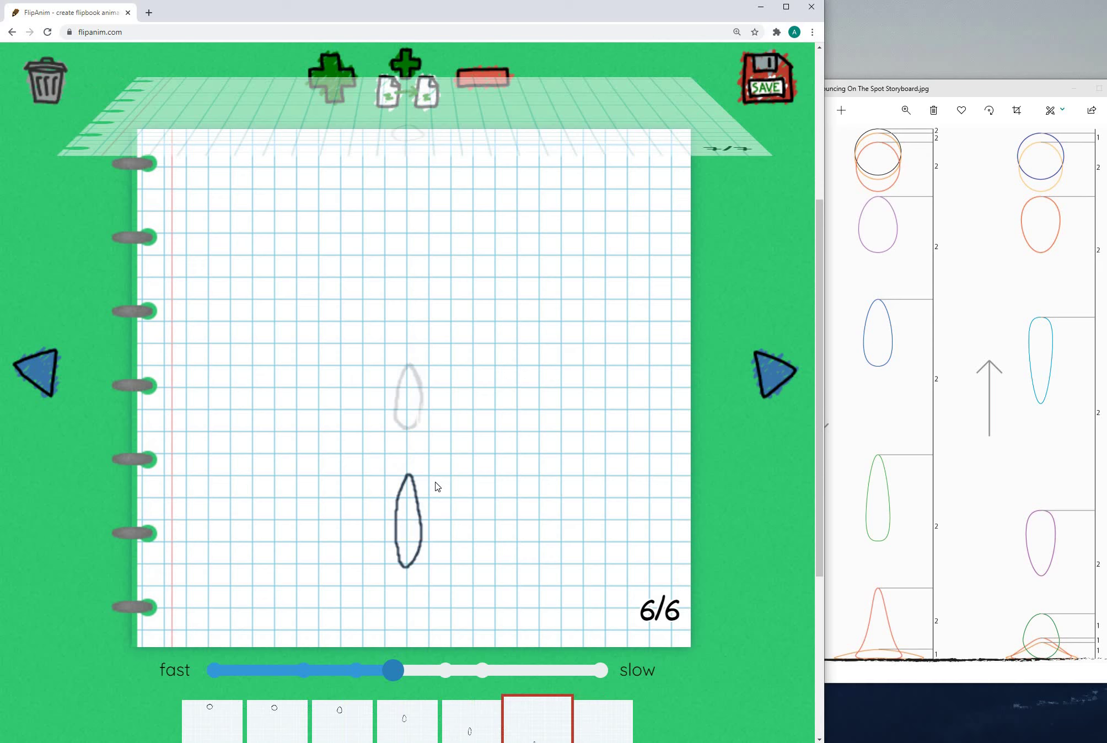
pyautogui.scroll(-1, 395, 453)
pyautogui.scroll(-1, 408, 455)
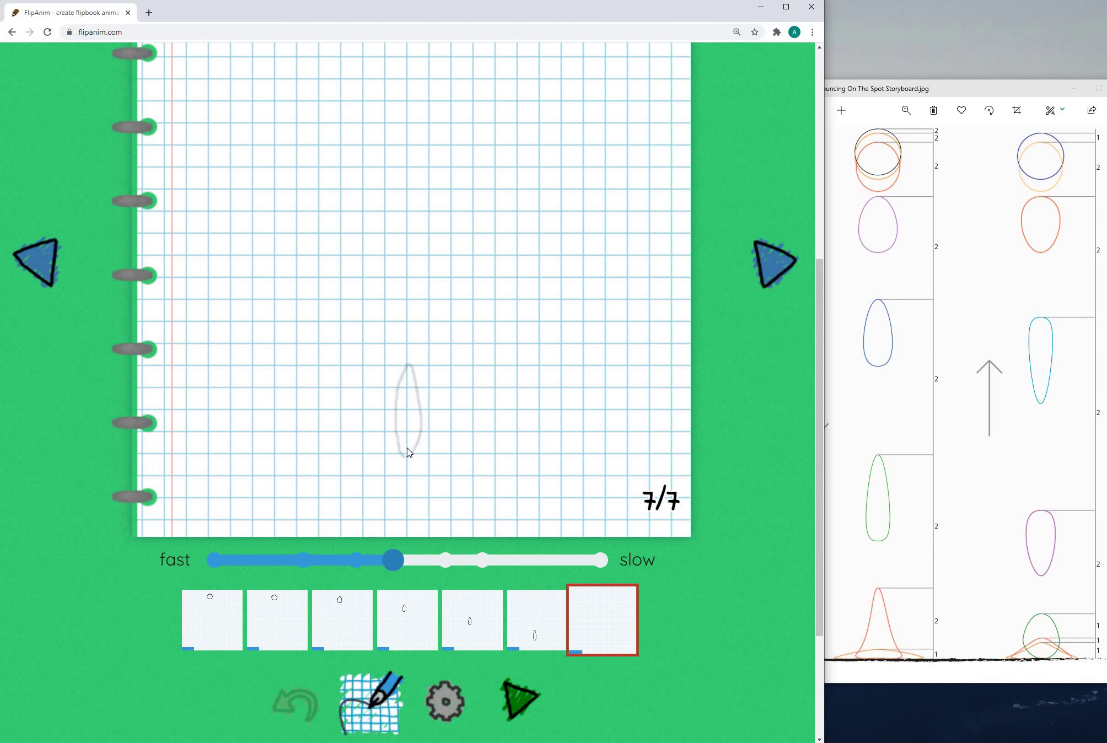
pyautogui.moveTo(407, 449); pyautogui.dragTo(402, 481)
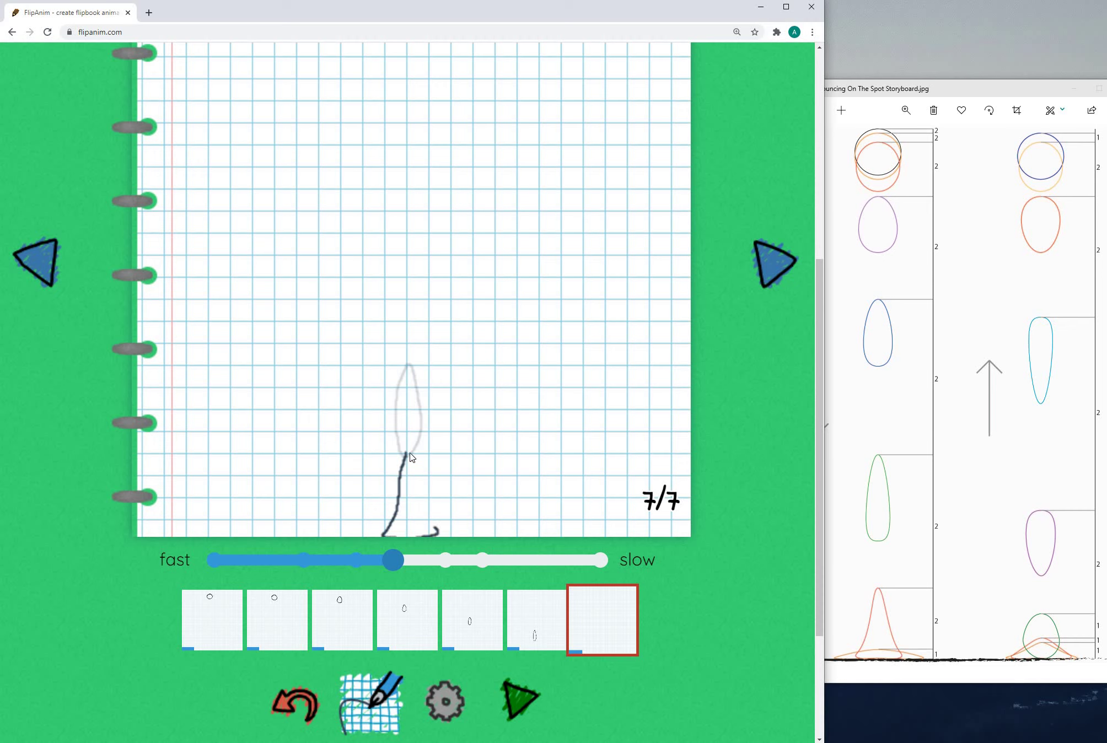
pyautogui.moveTo(409, 454)
pyautogui.mouseDown()
pyautogui.moveTo(420, 518)
pyautogui.moveTo(438, 533)
pyautogui.mouseUp()
pyautogui.scroll(3, 425, 451)
# - Add page 8 and draw a flat, squashed oval ball along the bottom edge
pyautogui.press('Right')
pyautogui.scroll(-3, 409, 524)
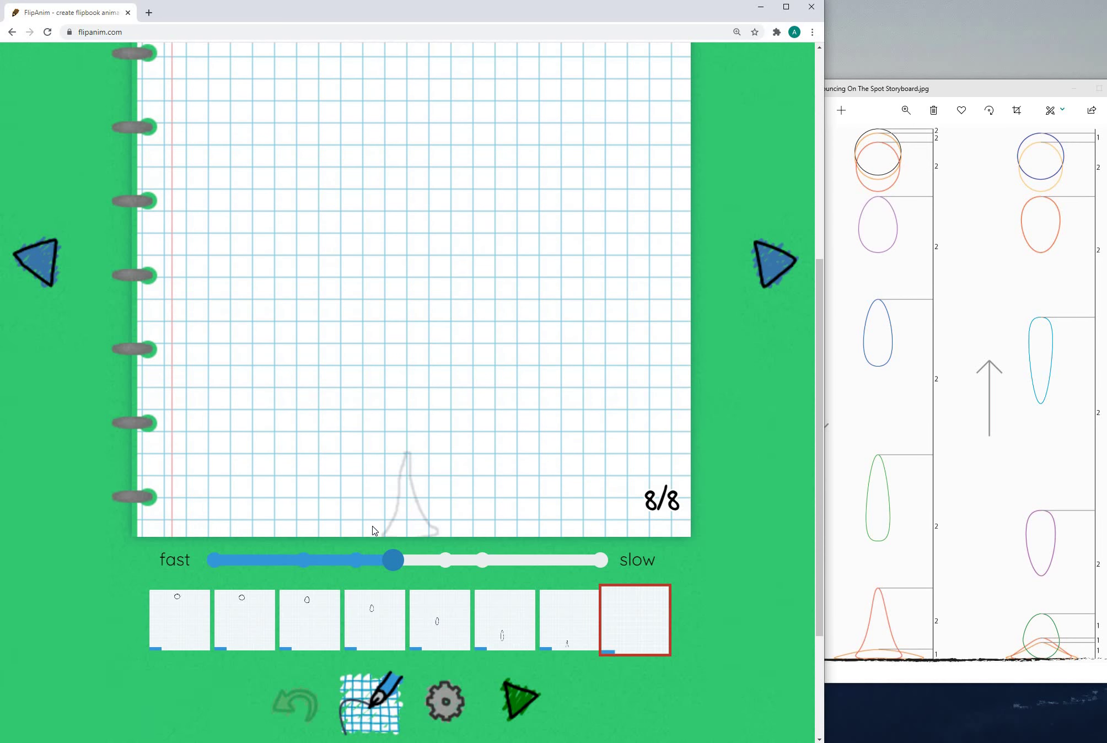
pyautogui.moveTo(375, 524)
pyautogui.mouseDown()
pyautogui.moveTo(408, 520)
pyautogui.moveTo(367, 533)
pyautogui.moveTo(392, 521)
pyautogui.moveTo(452, 528)
pyautogui.moveTo(408, 538)
pyautogui.moveTo(449, 538)
pyautogui.mouseUp()
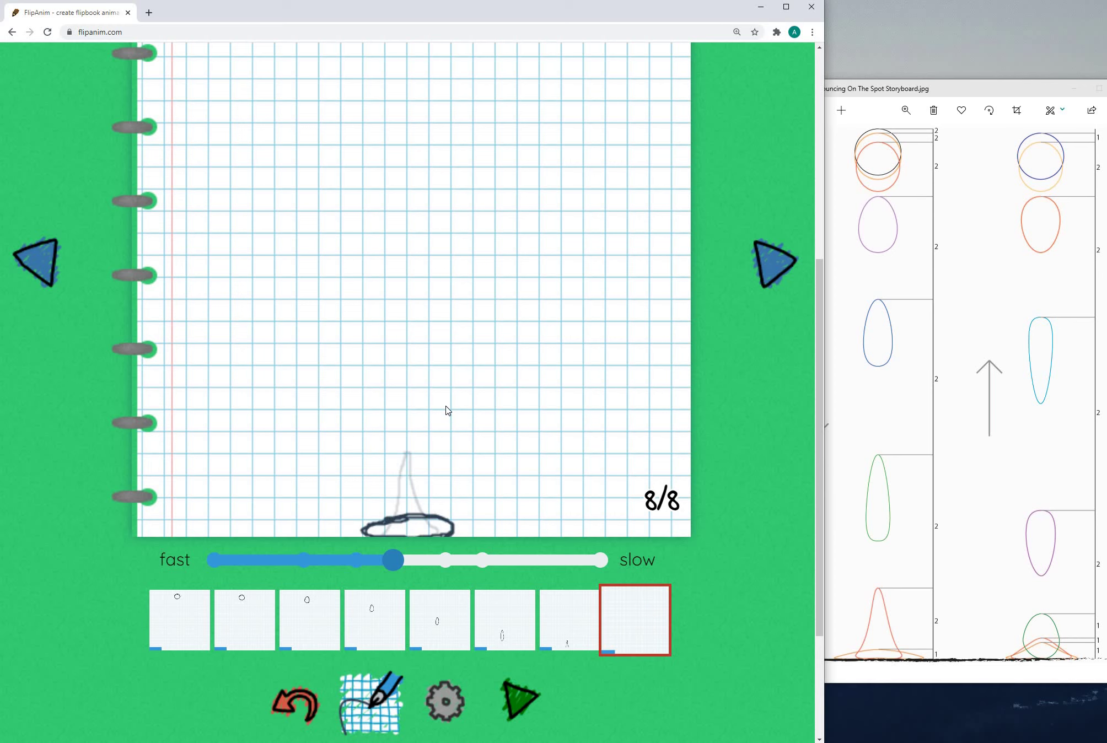
pyautogui.hotkey('ctrl', '-')
pyautogui.hotkey('ctrl', '-')
pyautogui.hotkey('ctrl', '-')
pyautogui.hotkey('ctrl', '-')
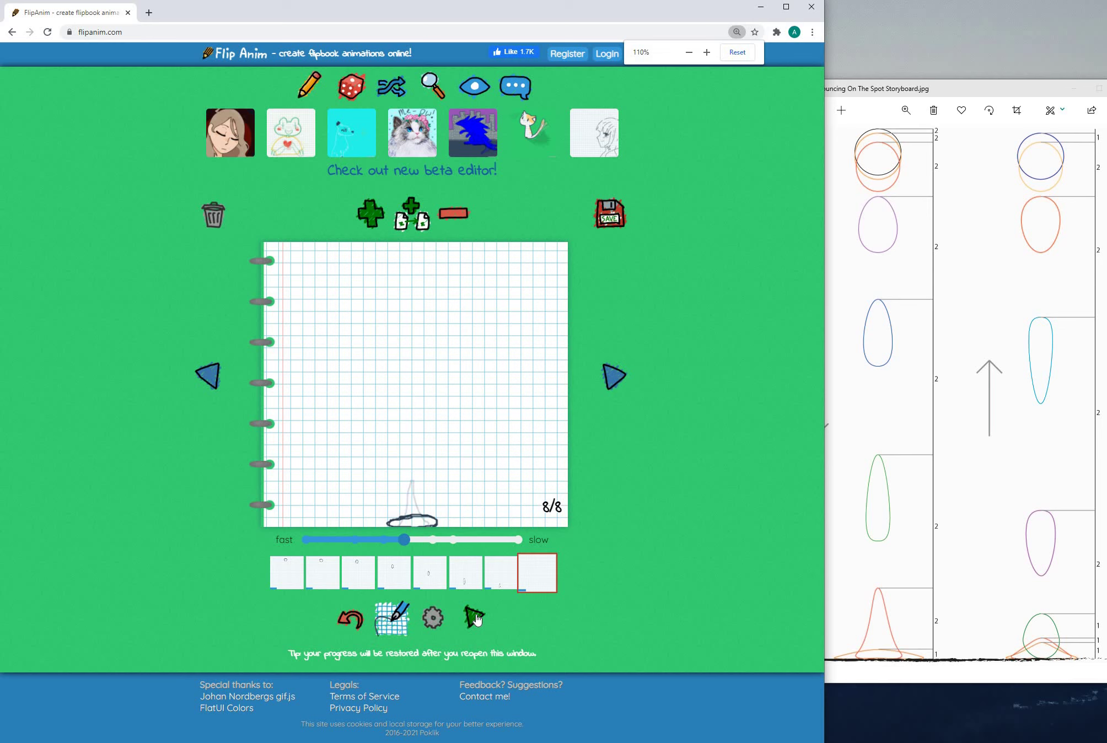
# - Preview the eight-page flipbook, speed it up to 0.1 s per page, and close the preview
pyautogui.press('space')
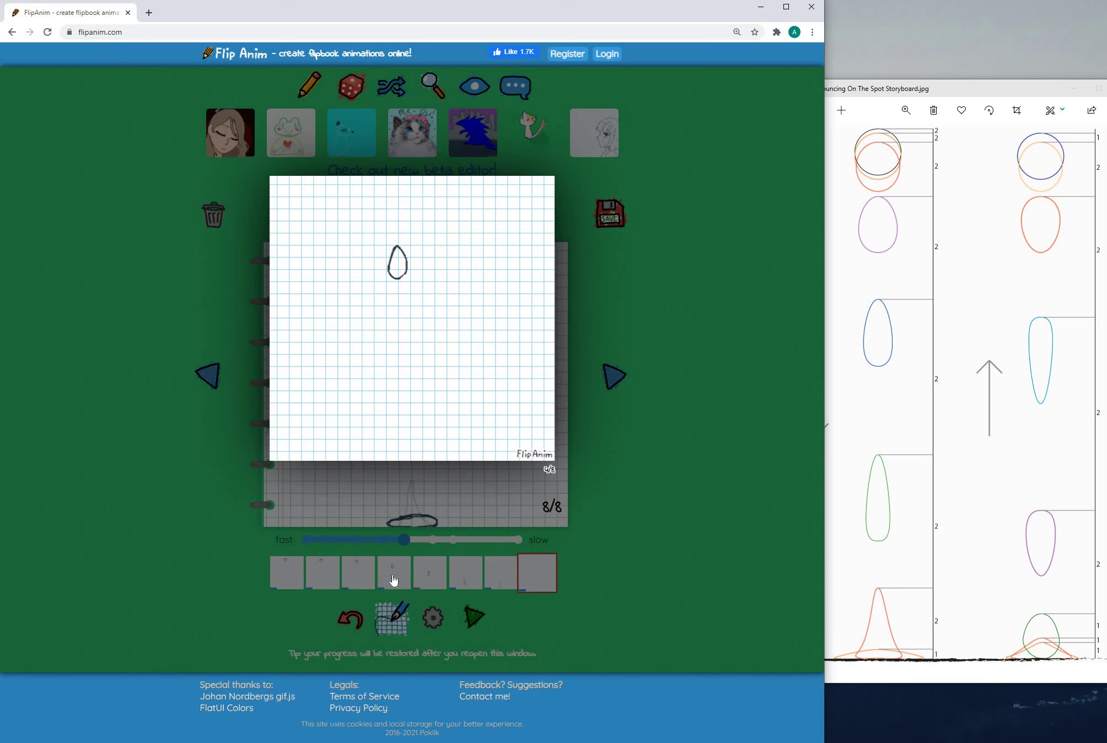
pyautogui.moveTo(406, 540); pyautogui.dragTo(356, 535)
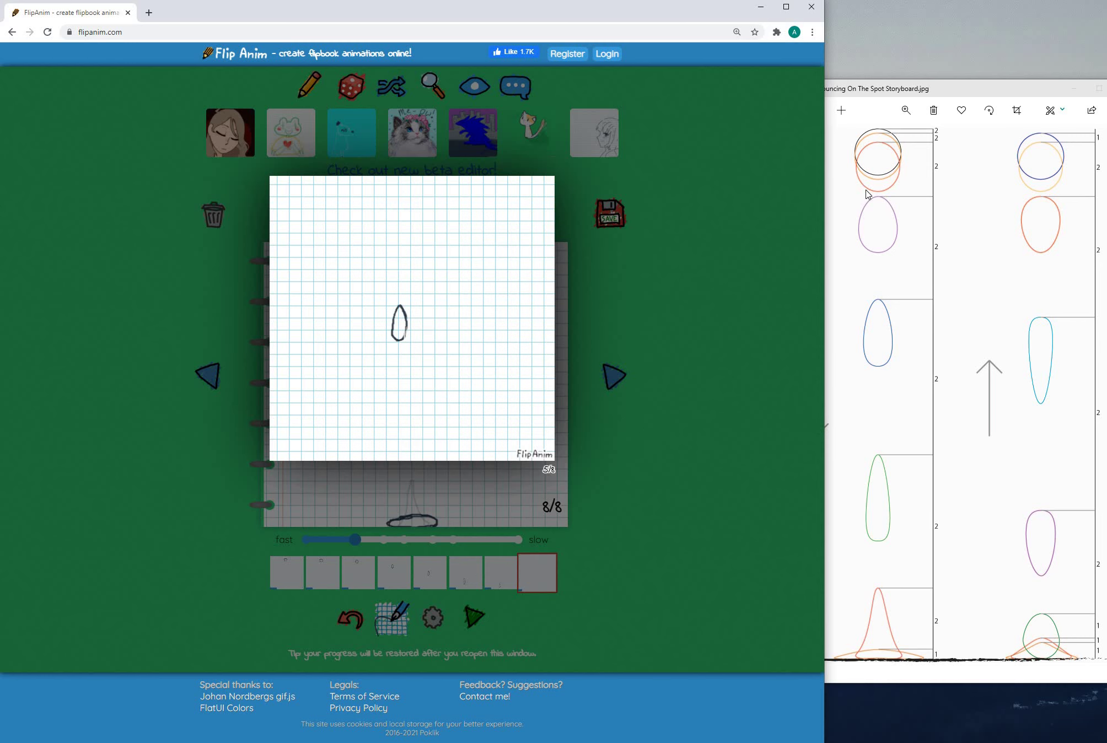
pyautogui.click(645, 413)
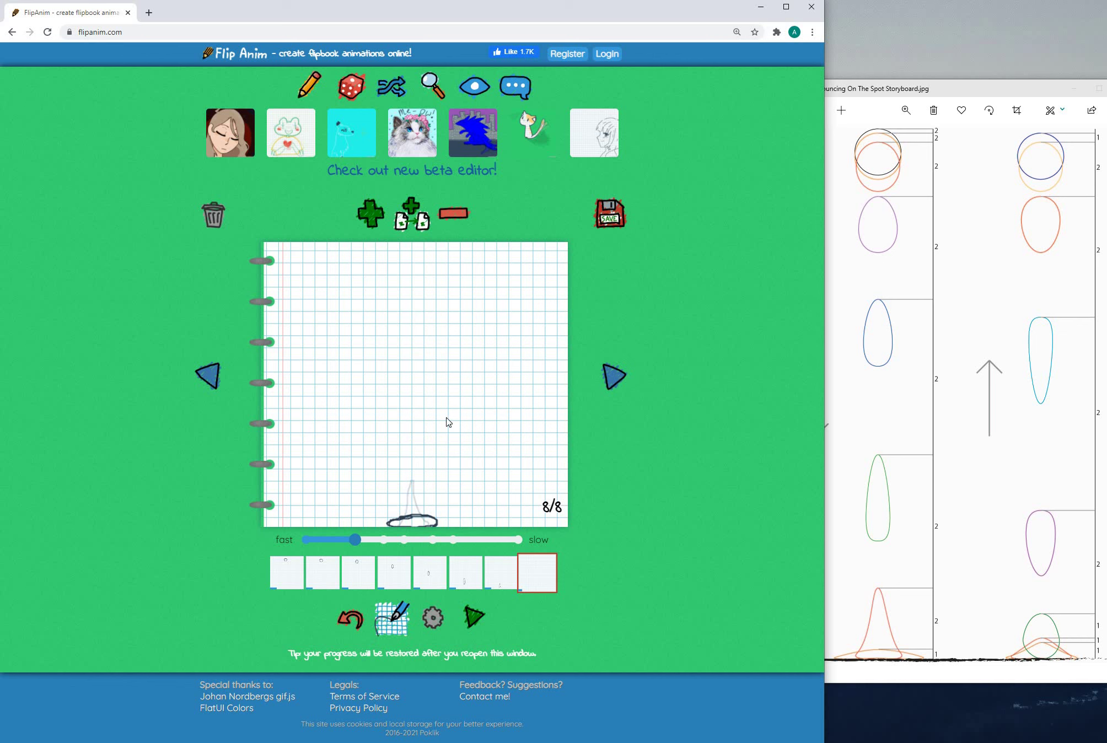
# - Save the flipbook project to disk as a downloaded flipanim project file
pyautogui.click(433, 618)
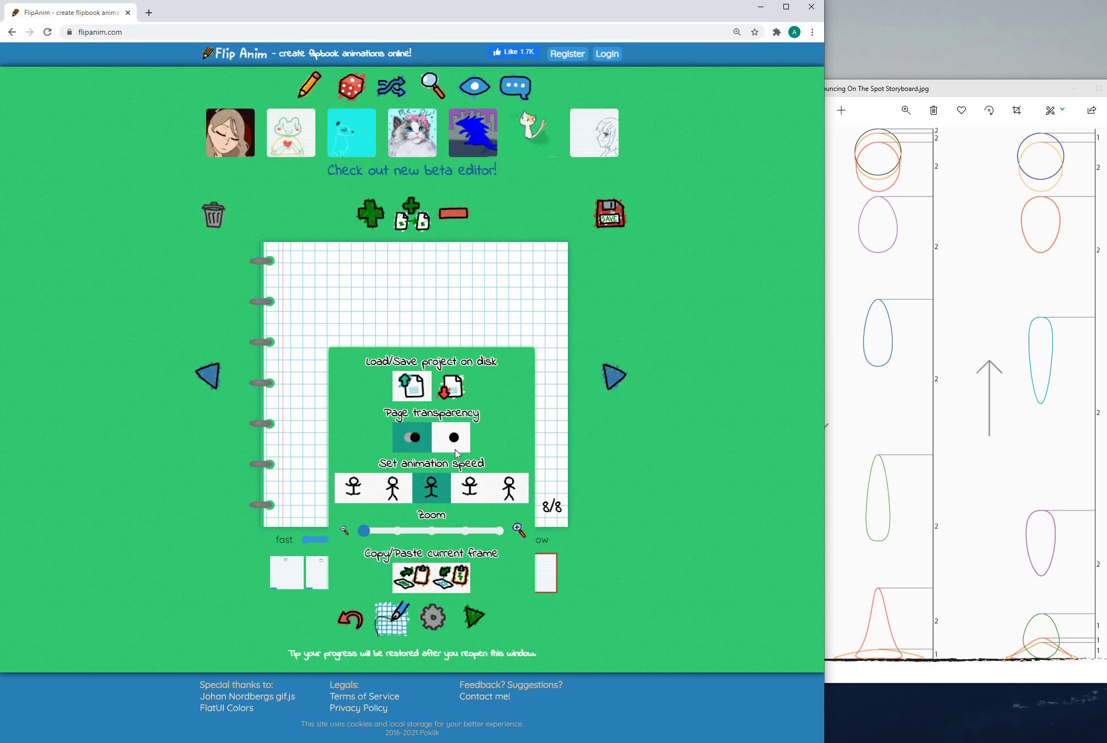
pyautogui.click(457, 393)
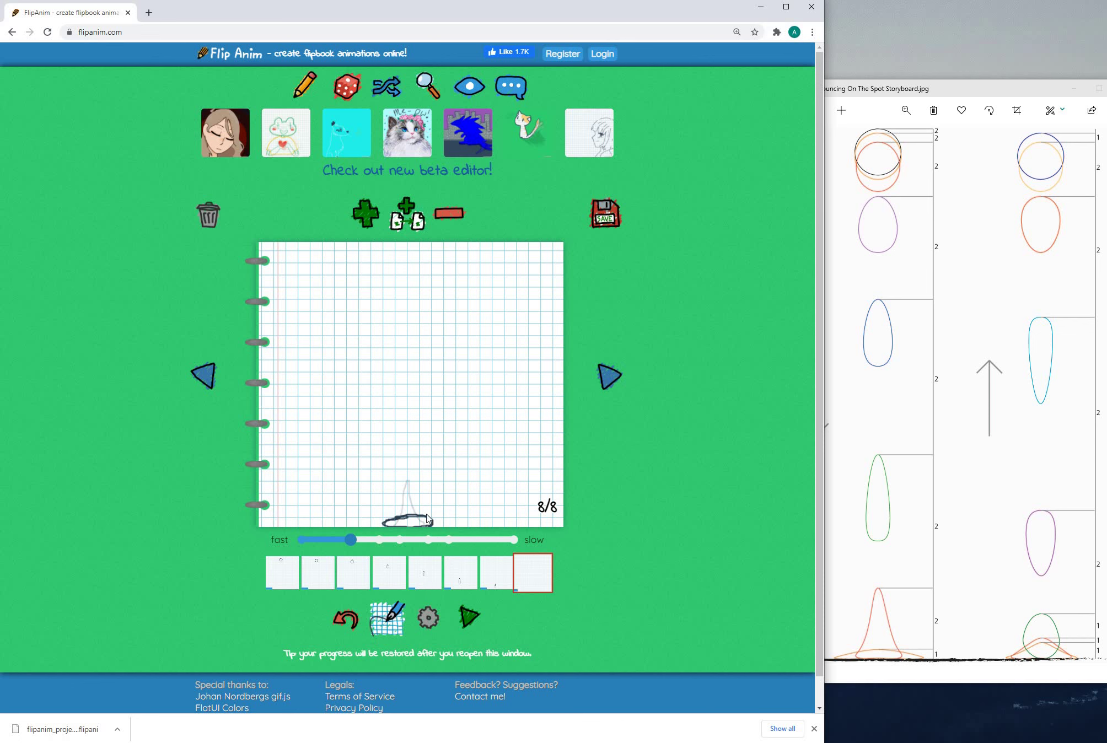
# - Switch to the roller/brush painting tool and try it out on page 8
pyautogui.click(394, 625)
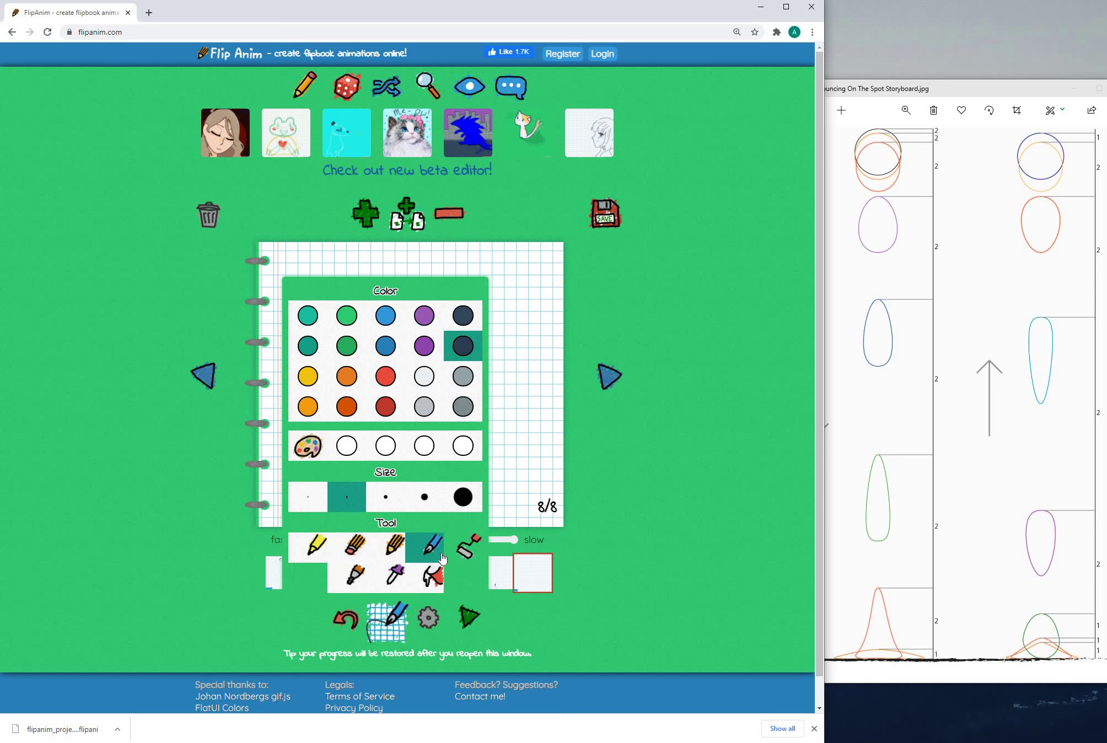
pyautogui.click(465, 548)
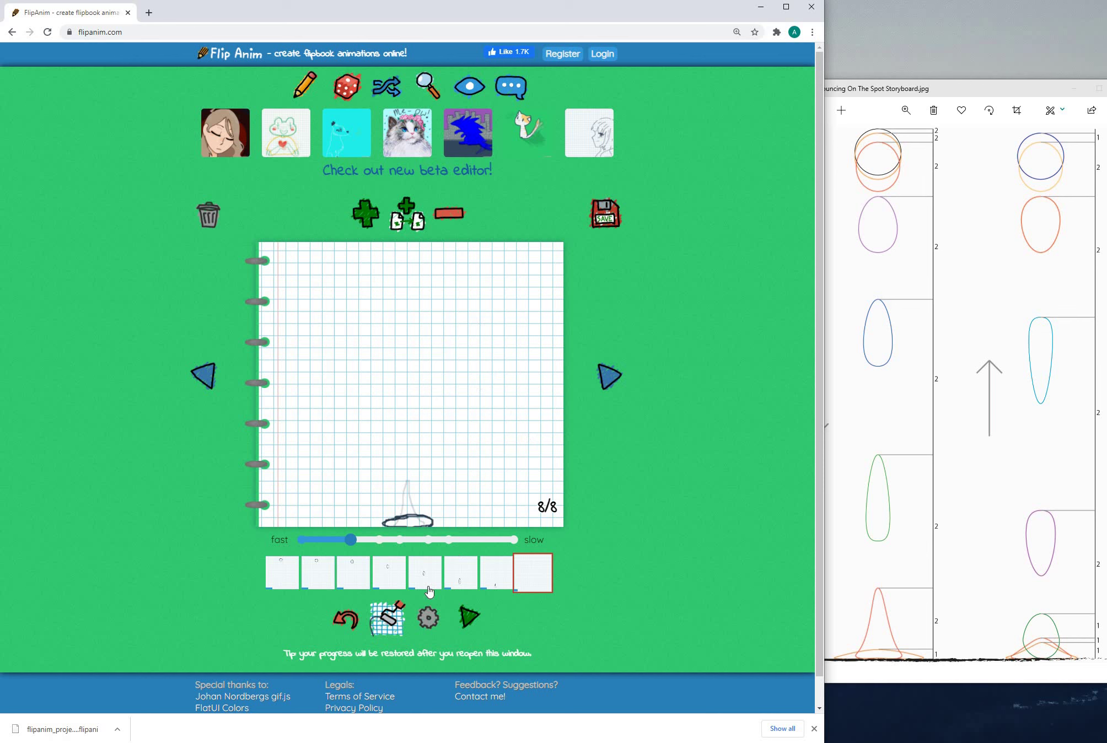
pyautogui.moveTo(447, 318)
pyautogui.mouseDown()
pyautogui.moveTo(483, 425)
pyautogui.moveTo(526, 433)
pyautogui.mouseUp()
# - Paint thick trial strokes on page 8, then undo them to leave only the squashed ball
pyautogui.click(379, 617)
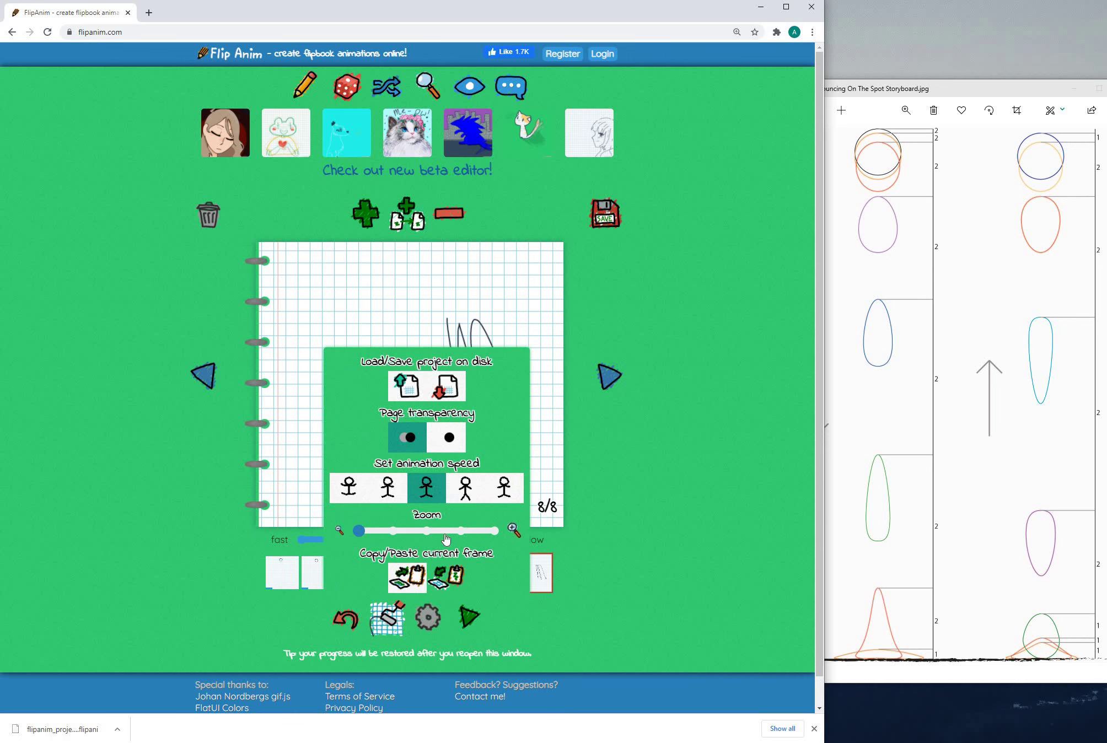
pyautogui.moveTo(448, 301)
pyautogui.mouseDown()
pyautogui.moveTo(435, 394)
pyautogui.moveTo(463, 386)
pyautogui.moveTo(474, 292)
pyautogui.moveTo(488, 441)
pyautogui.mouseUp()
pyautogui.moveTo(417, 365)
pyautogui.mouseDown()
pyautogui.moveTo(439, 374)
pyautogui.moveTo(361, 370)
pyautogui.mouseUp()
pyautogui.hotkey('ctrl', 'z')
pyautogui.hotkey('ctrl', 'z')
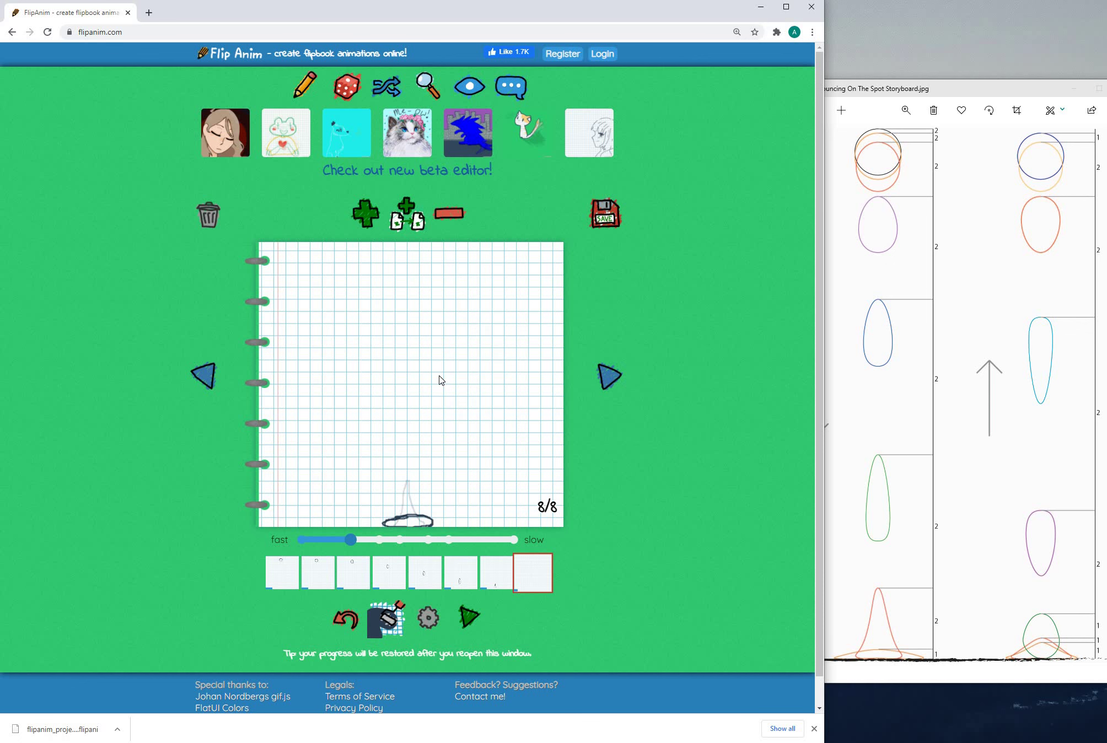